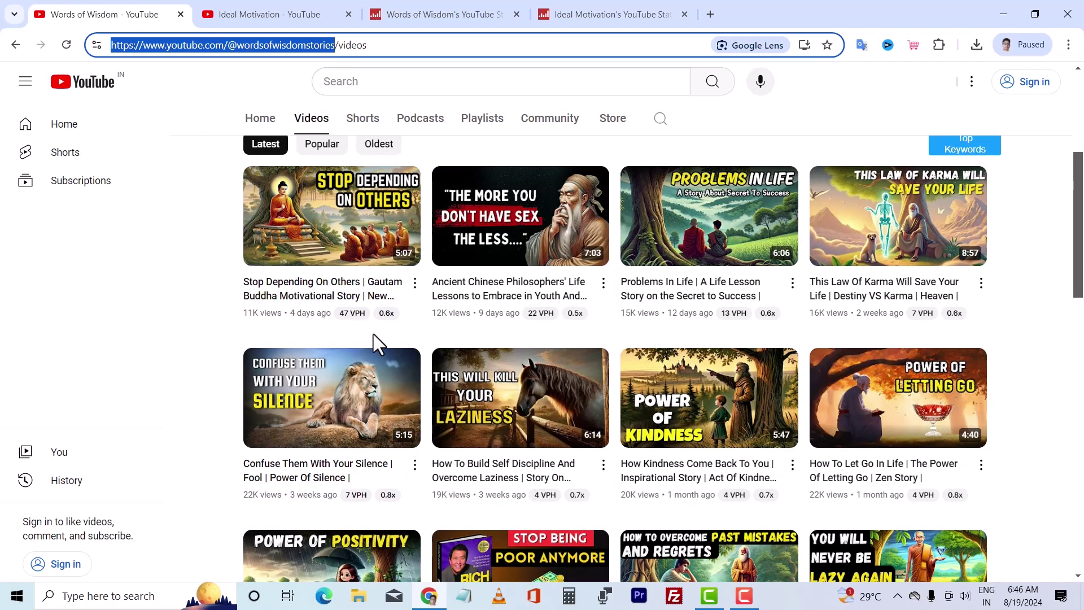
Review the popular videos on the Ideal Motivation channel and the Social Blade statistics for Words of Wisdom
key("ctrl+Tab")
scroll(699, 351, "down", 2)
scroll(729, 398, "down", 1)
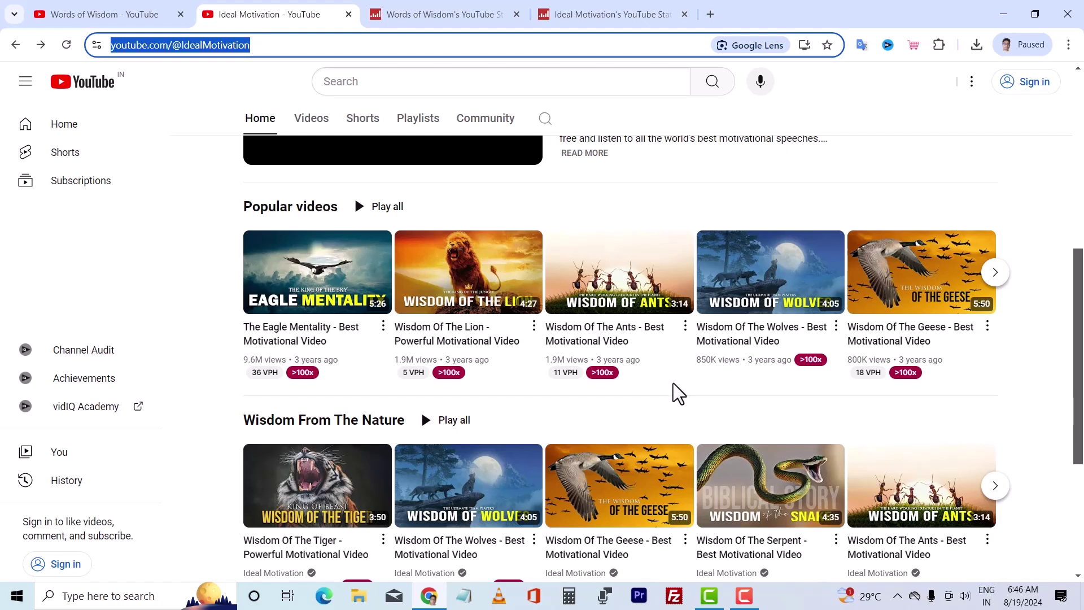
left_click(420, 13)
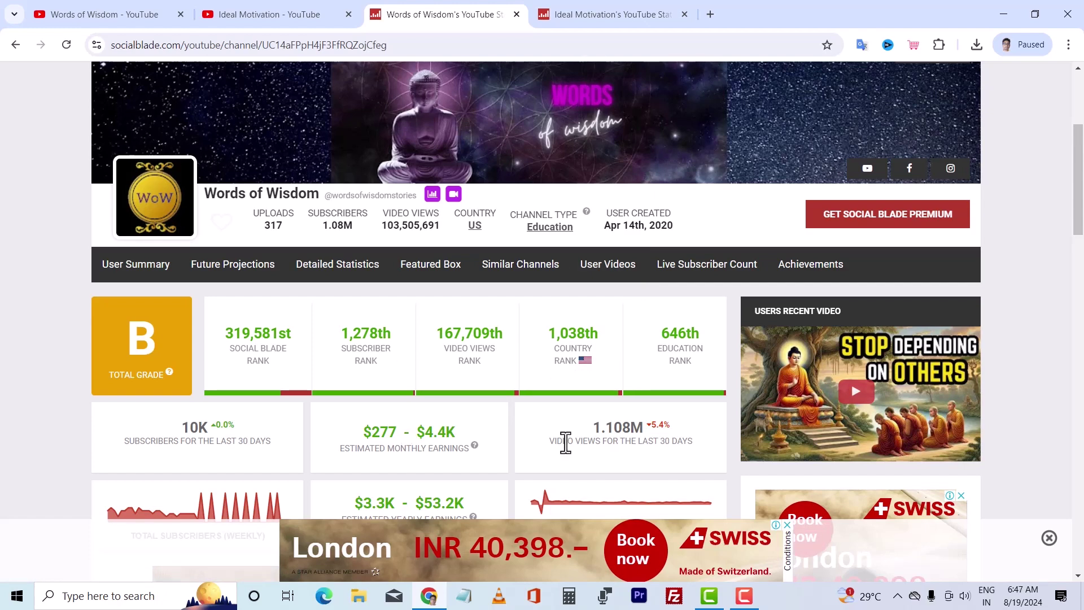
Switch to ChatGPT and submit the prompt "create a hindi short story"
left_click(292, 16)
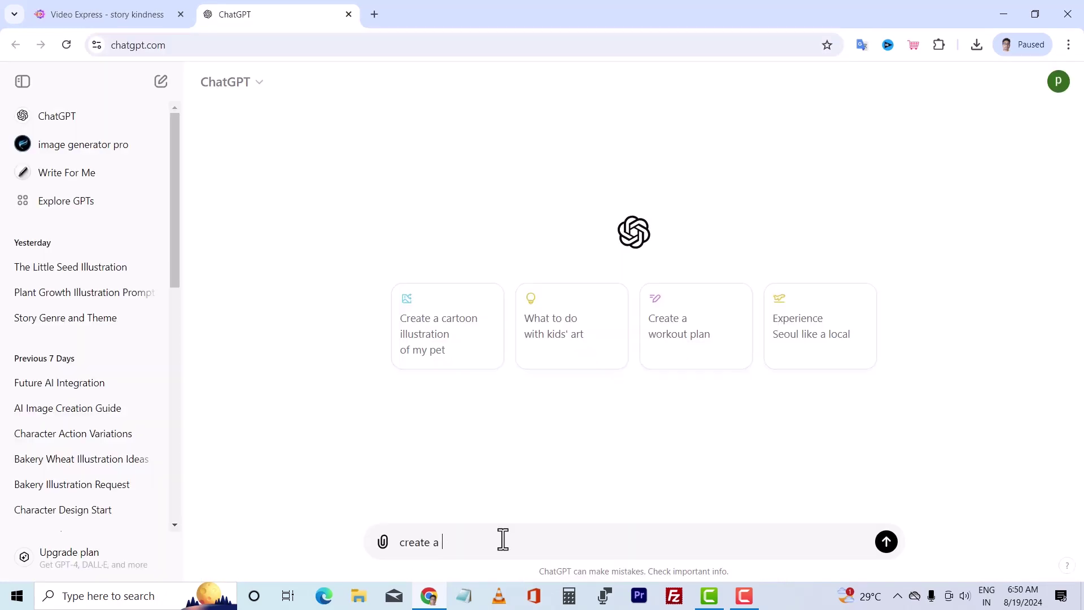
type("hindi sho")
type("rt story")
key("Return")
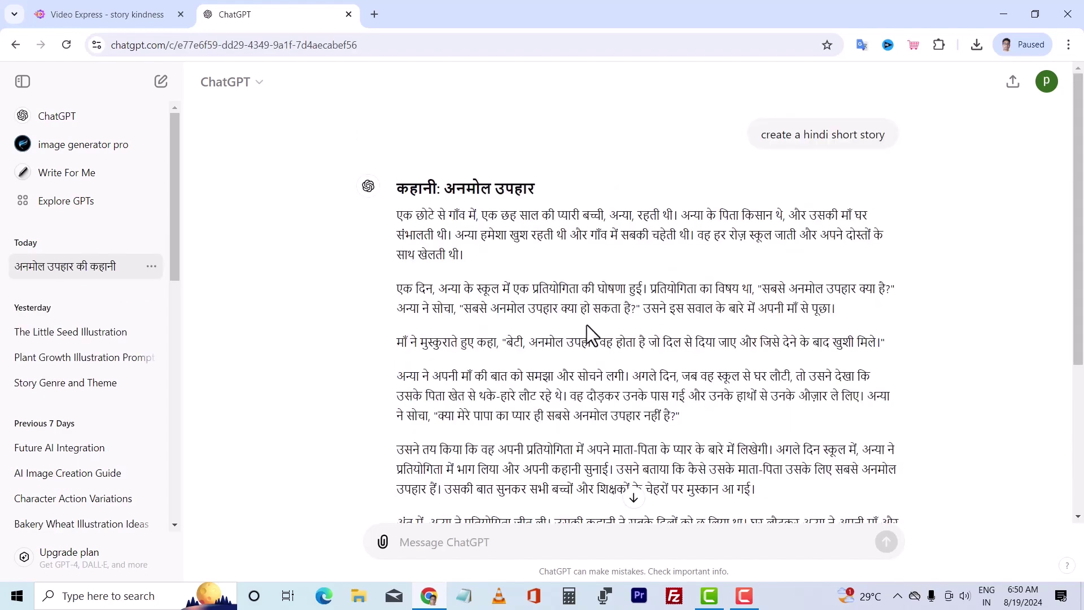
Ask for matching picture prompts by submitting "create image promps accorading to story"
scroll(587, 324, "down", 4)
left_click(425, 543)
type("create image promps accoraging to")
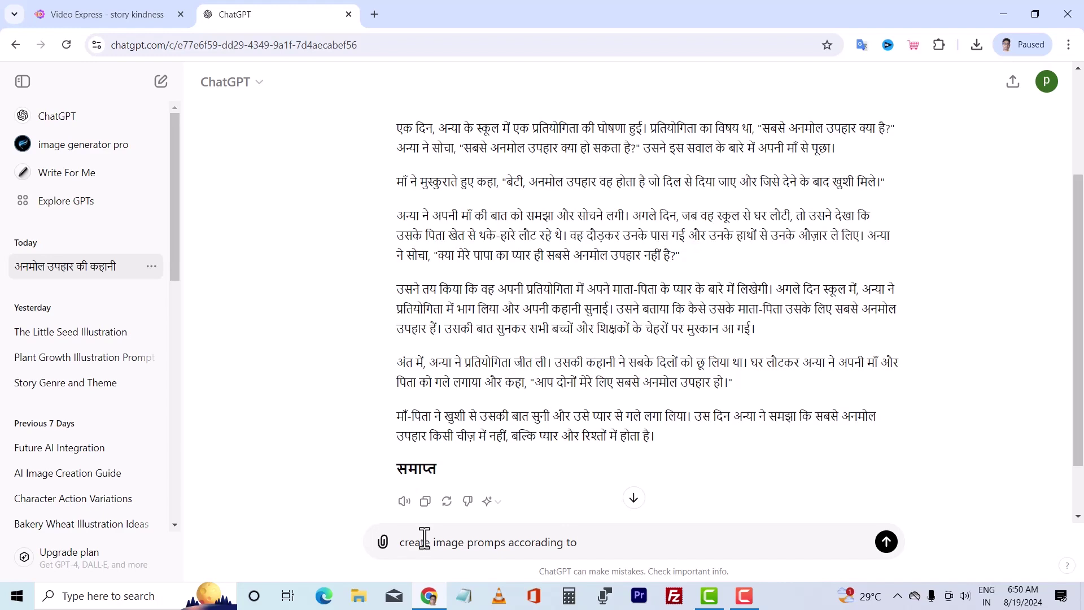
type(" s")
type("tory")
key("Return")
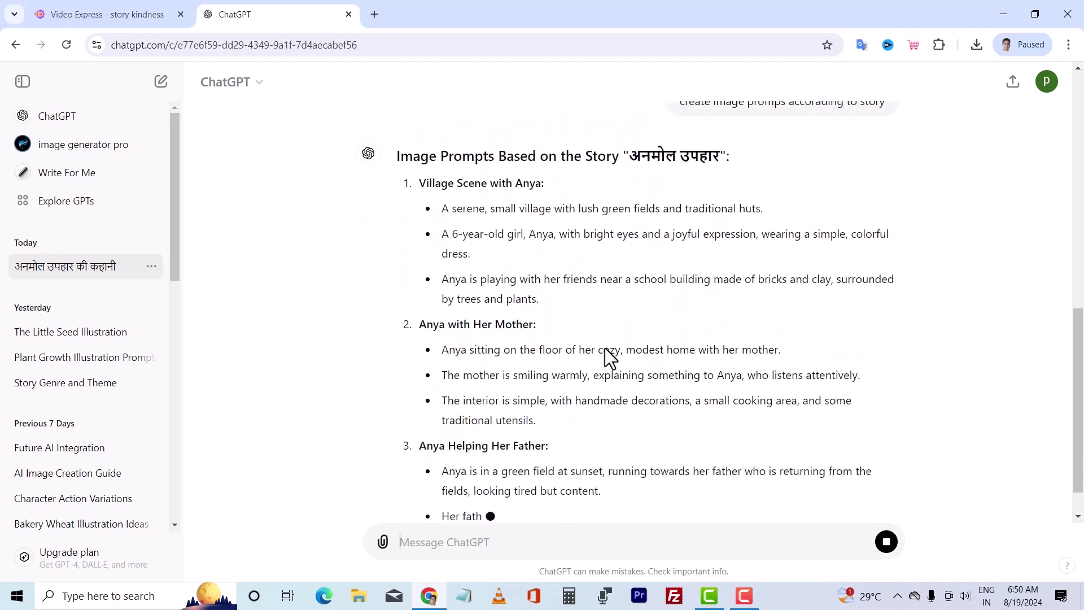
Copy the first Village Scene prompt, "A serene, small village with lush green fields and traditional huts."
scroll(605, 348, "down", 1)
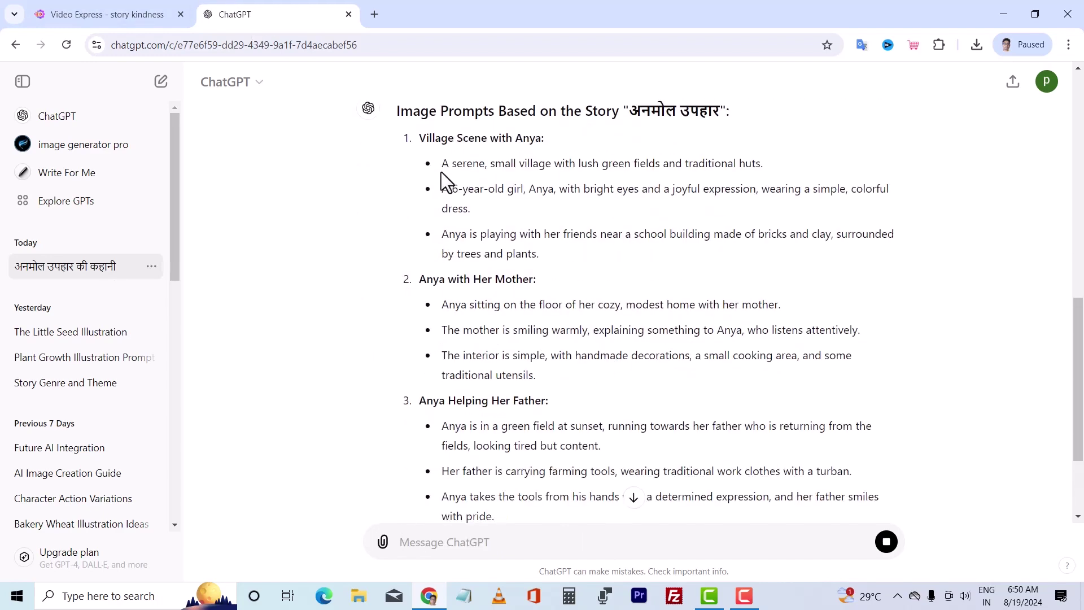
left_click_drag(442, 164, 551, 163)
scroll(584, 309, "up", 3)
left_click_drag(584, 309, 766, 306)
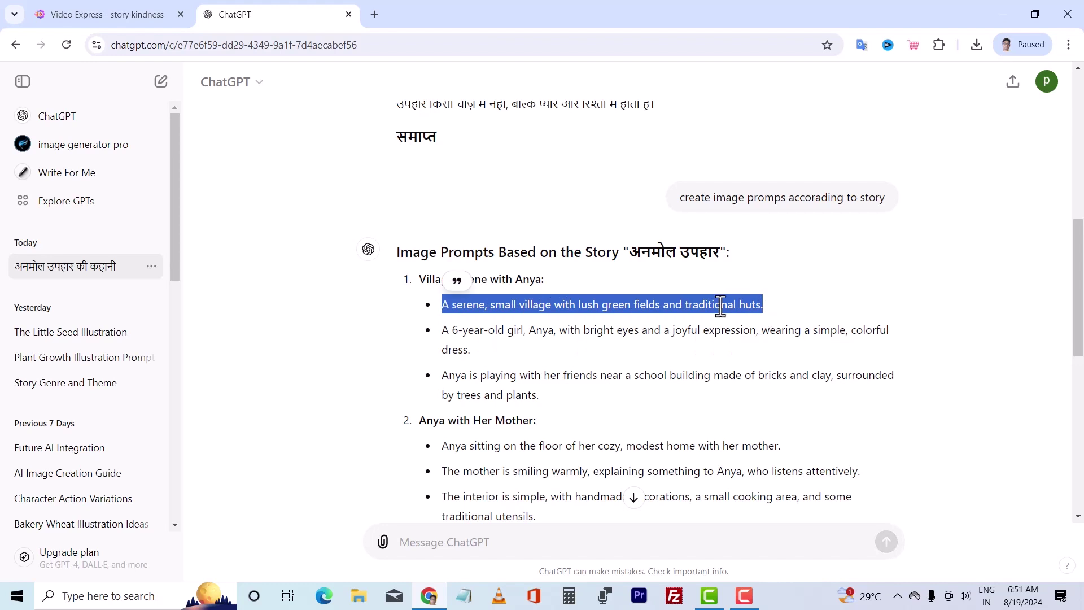
right_click(729, 305)
left_click(758, 321)
Switch to Video Express, paste the village prompt into Create From Prompt, and set the image type to 3D
left_click(129, 14)
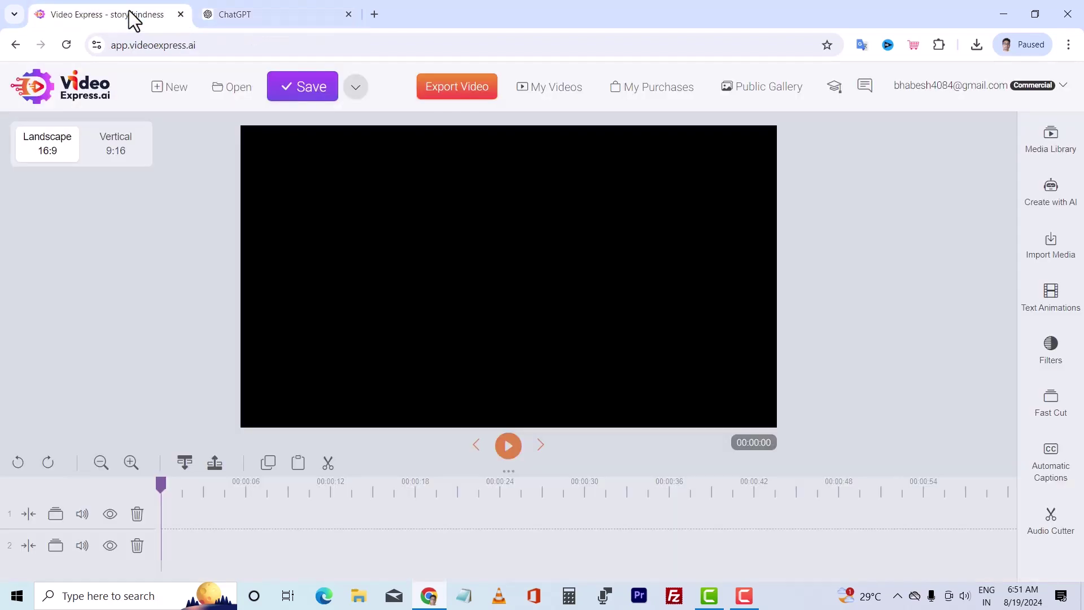
left_click(1050, 204)
left_click(856, 198)
left_click(417, 337)
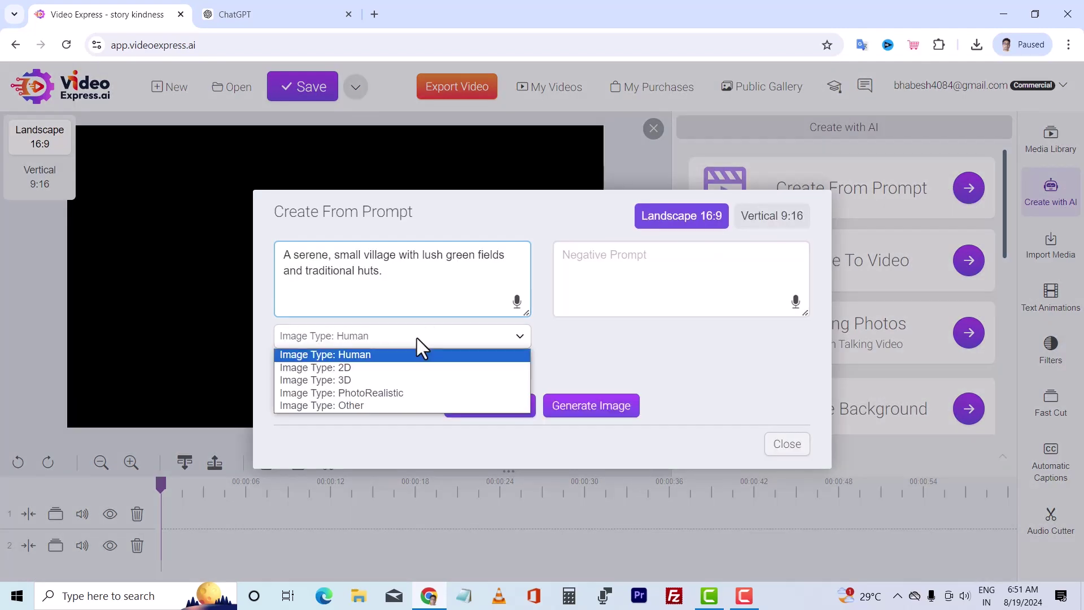
left_click(353, 380)
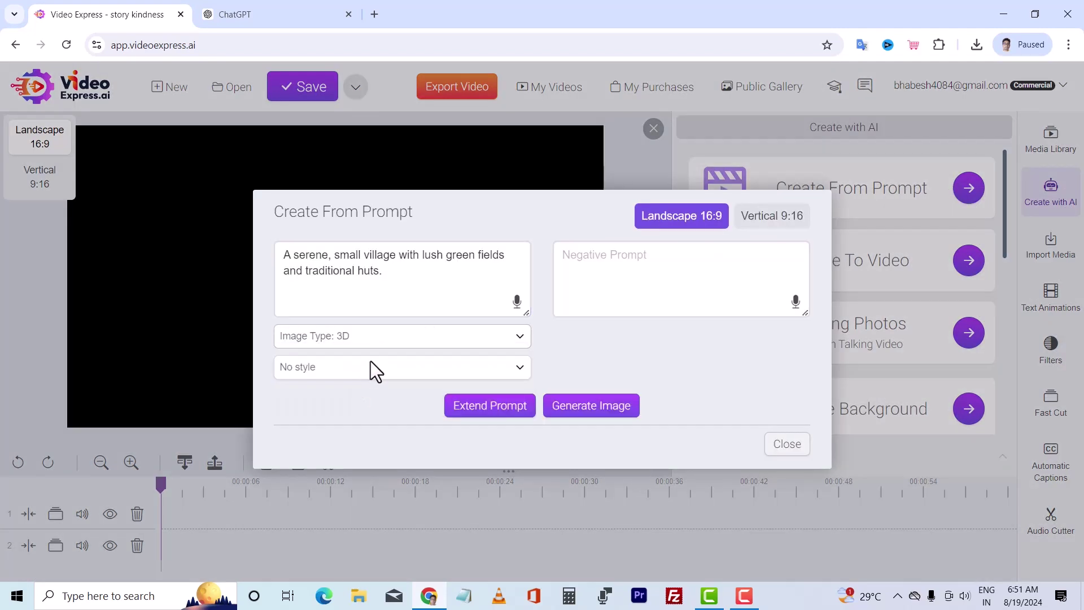
Set the image style to 3D Model and extend the village prompt
left_click(414, 367)
left_click(313, 423)
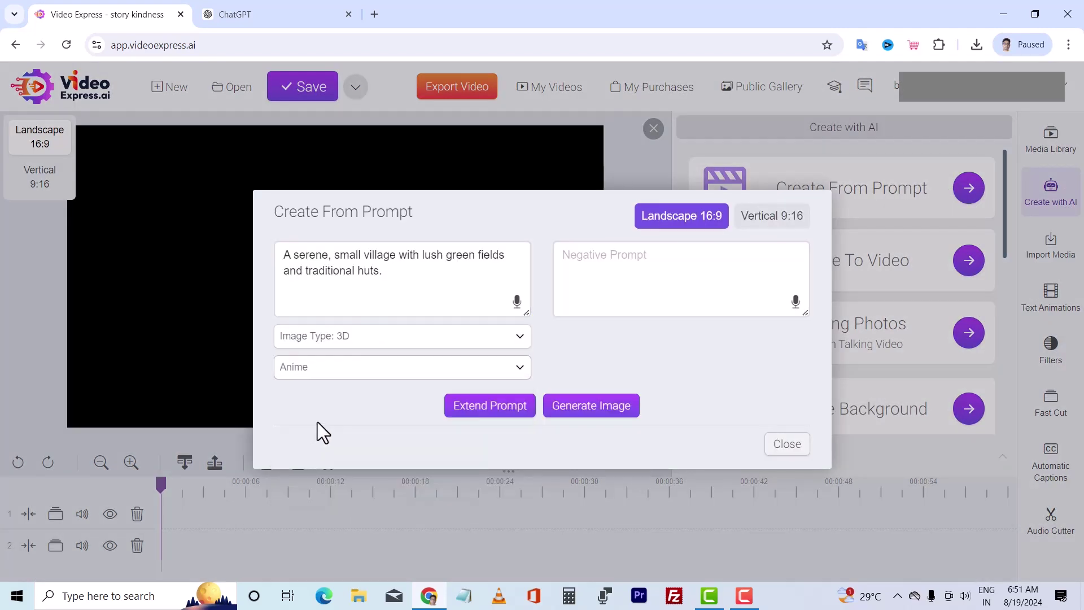
left_click(515, 370)
left_click(336, 500)
left_click(485, 416)
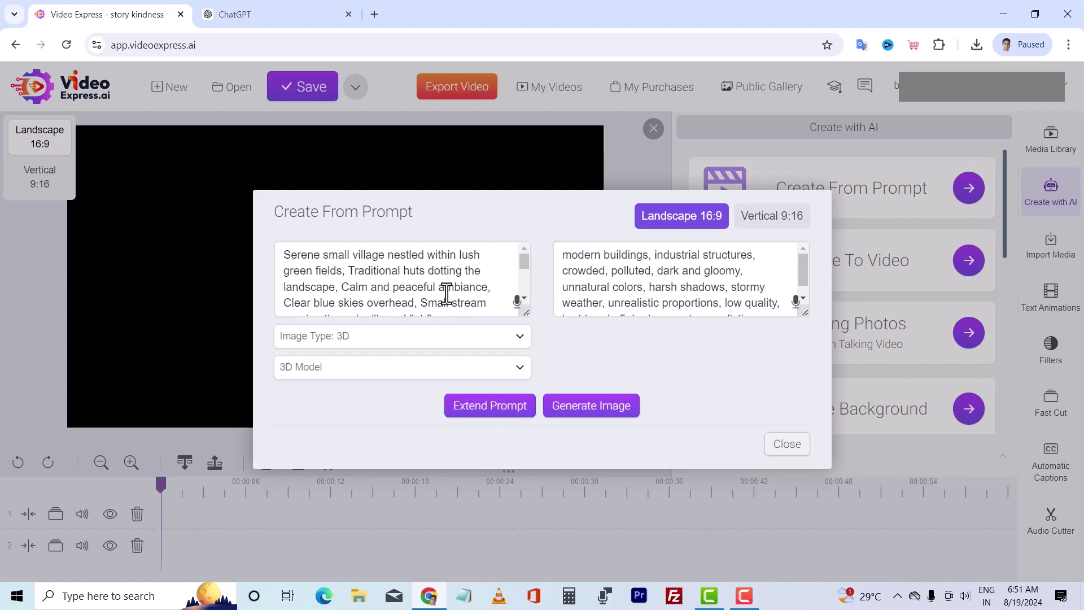
Check the extended positive prompt and generate the village image from it
scroll(446, 294, "down", 2)
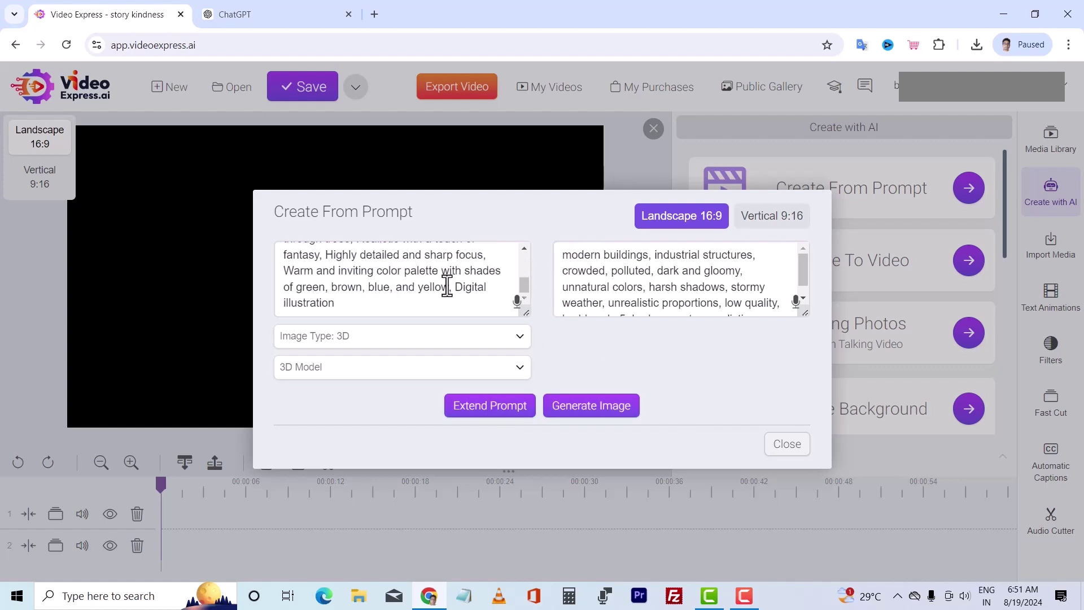
scroll(447, 289, "up", 2)
scroll(445, 287, "up", 1)
scroll(512, 291, "down", 3)
left_click(600, 414)
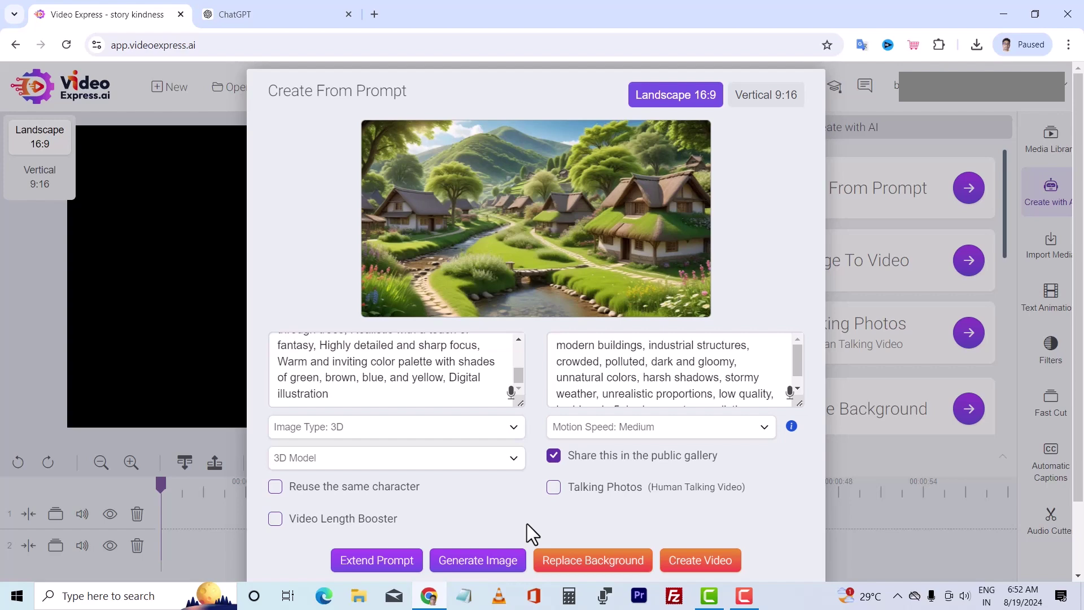
Clear the positive prompt that describes the village
left_click(403, 377)
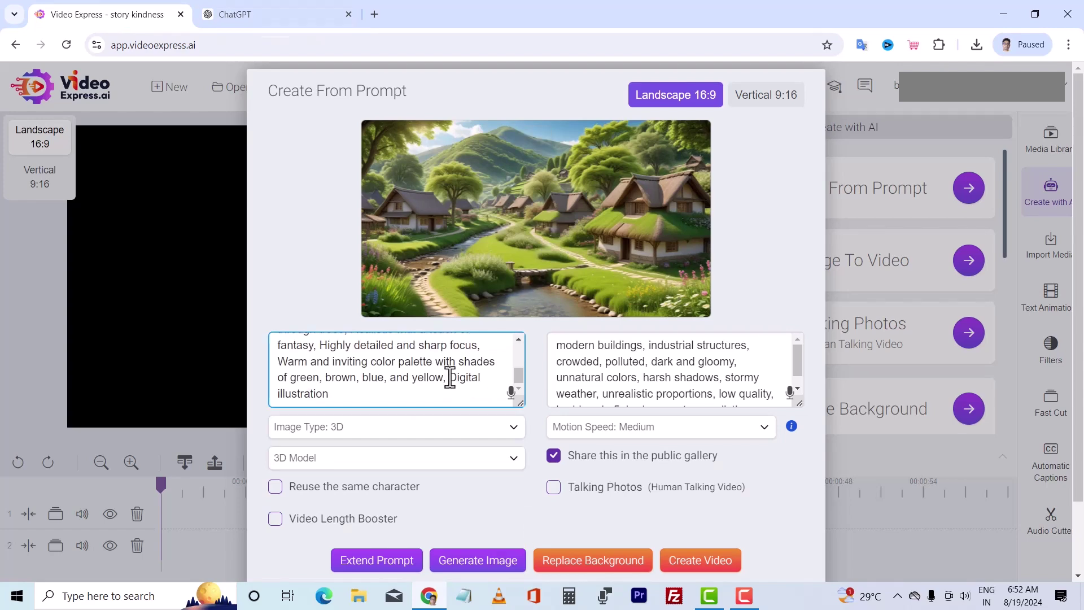
key("ctrl+a")
key("BackSpace")
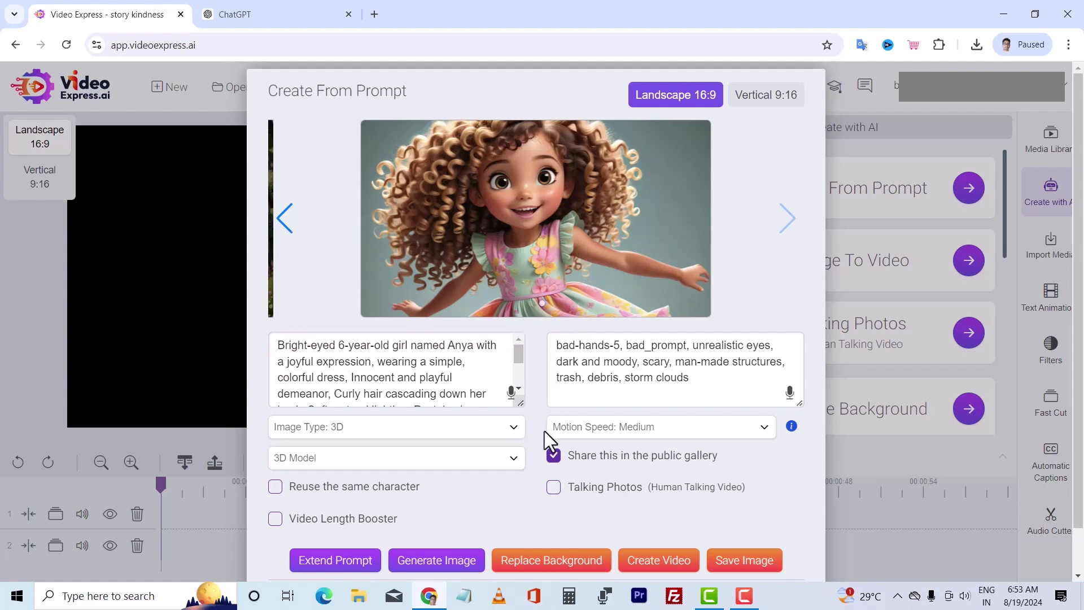
Save the generated image of the curly-haired girl and copy ChatGPT's prompt about Anya playing with friends near a school building
left_click(738, 560)
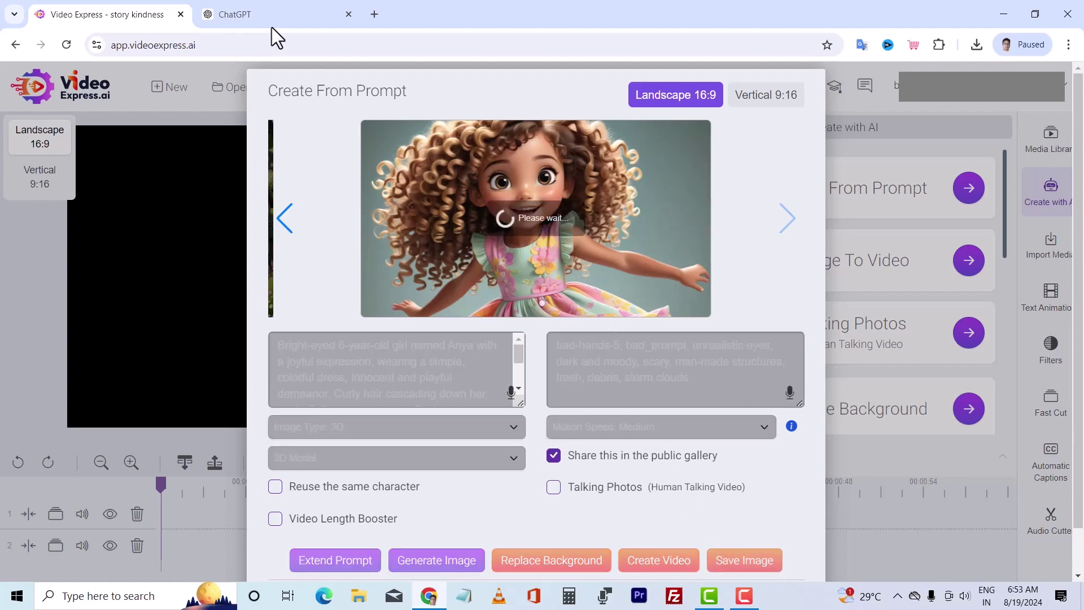
left_click(276, 13)
scroll(649, 373, "down", 2)
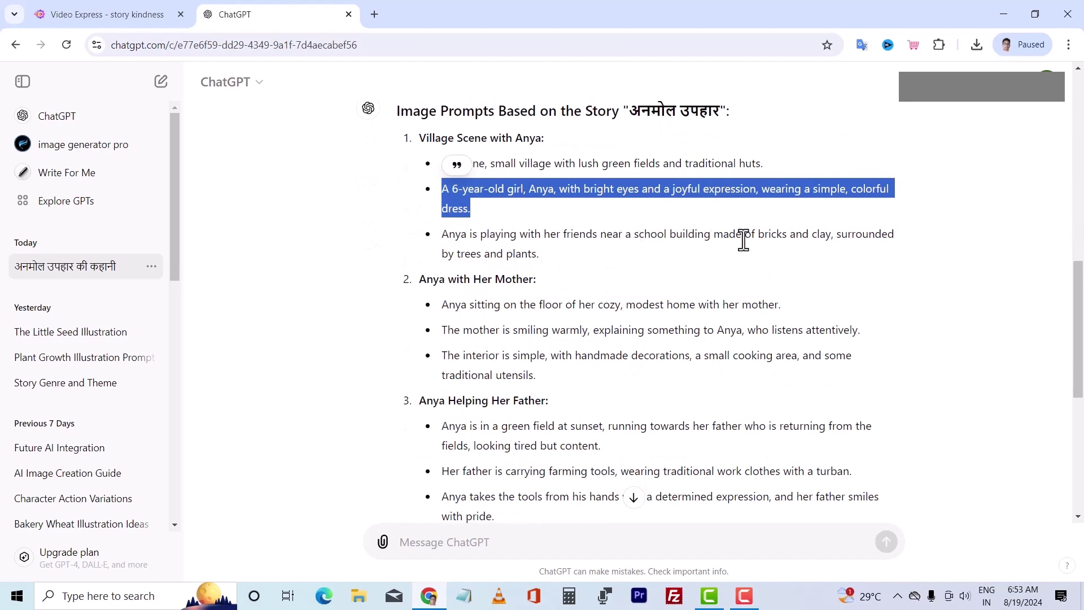
left_click_drag(441, 234, 544, 262)
right_click(513, 247)
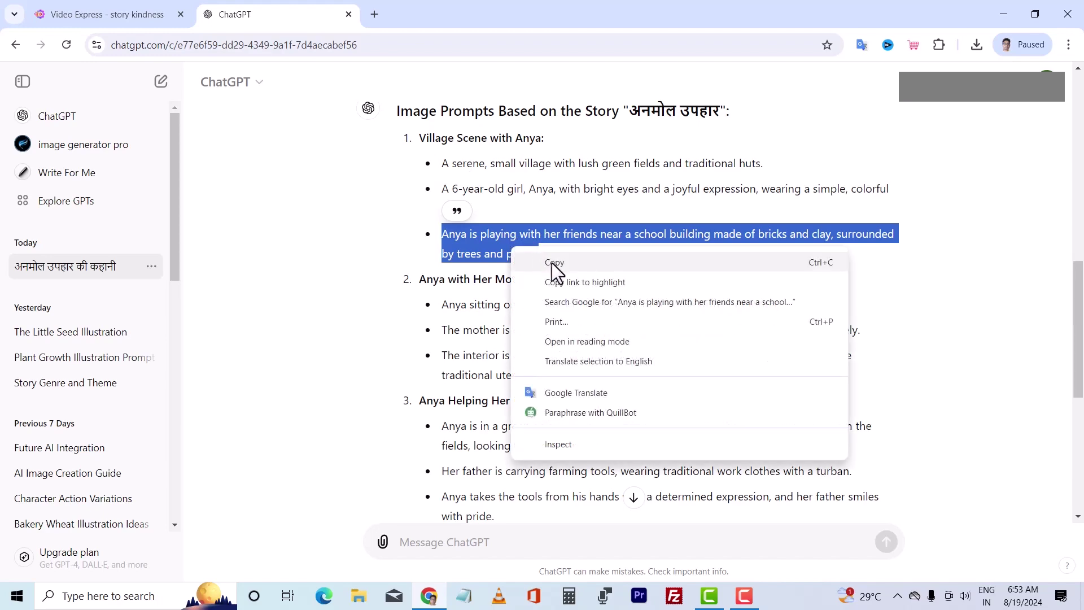
left_click(556, 266)
Back in Video Express, clear the negative prompt and replace the positive prompt with the copied school building prompt
left_click(120, 13)
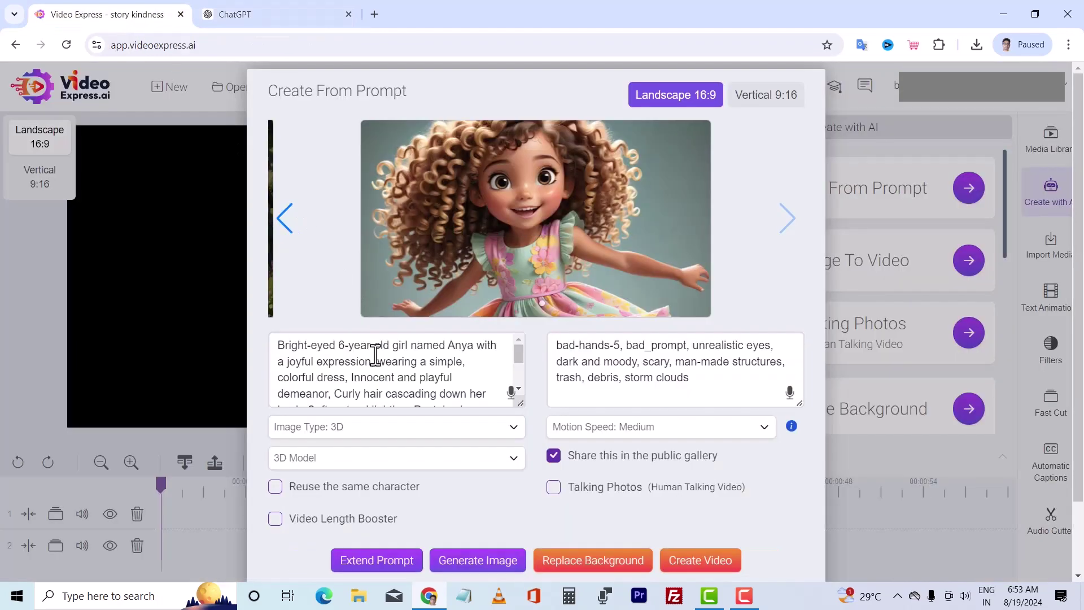
left_click(427, 374)
key("ctrl+a")
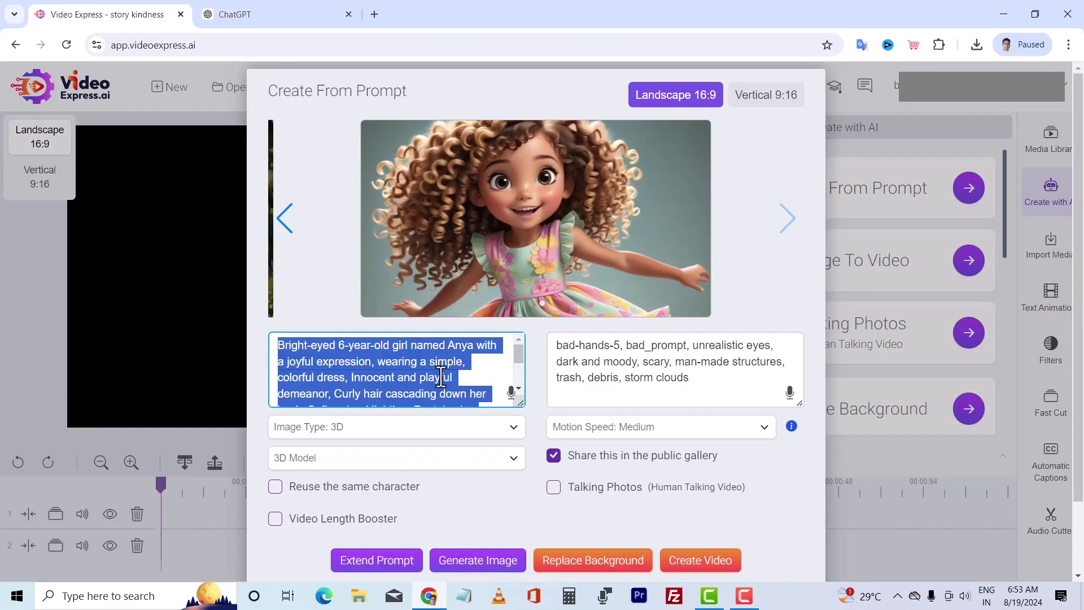
key("BackSpace")
left_click(578, 366)
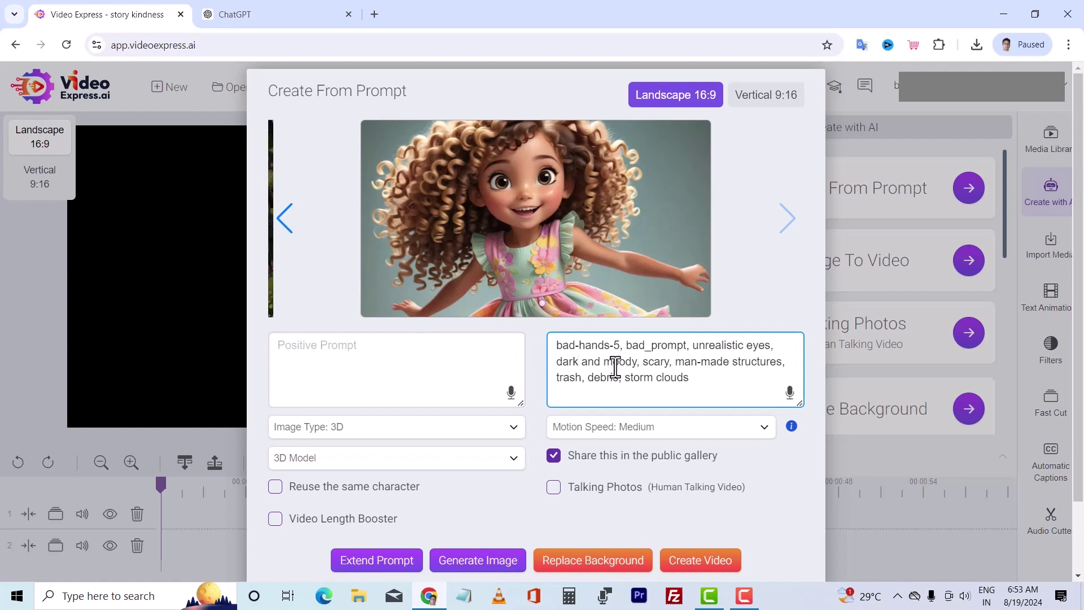
key("ctrl+a")
key("BackSpace")
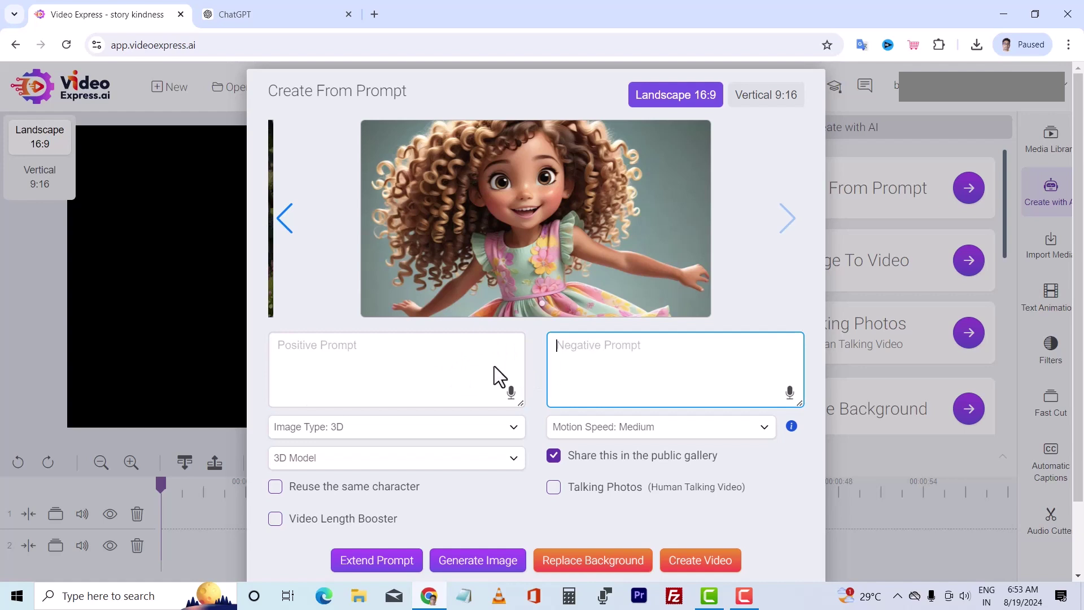
right_click(327, 360)
left_click(357, 203)
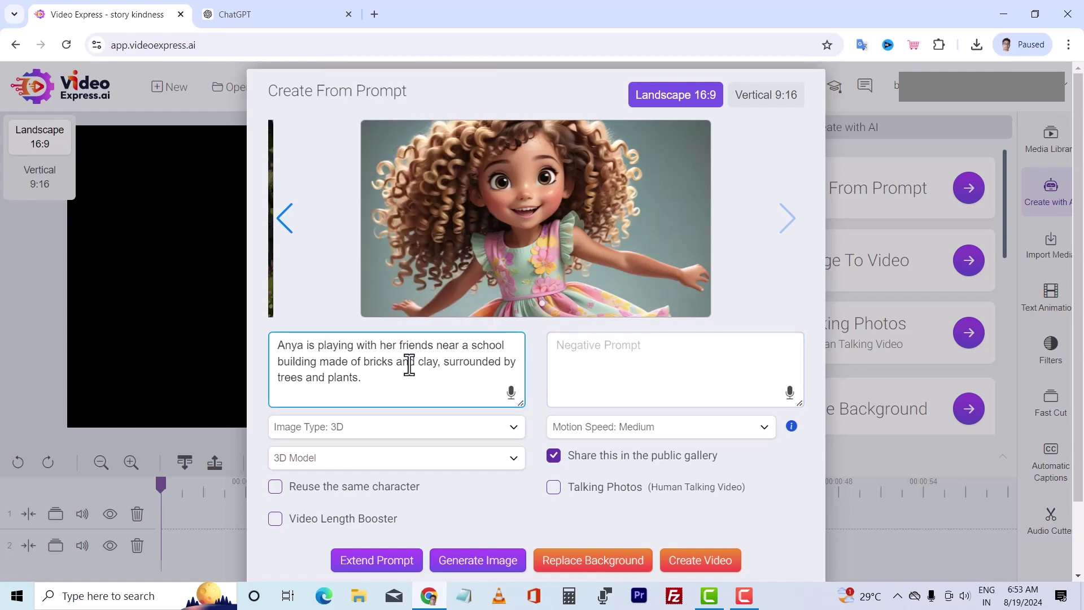
Enable Reuse the same character and generate the school scene image from the extended prompt
scroll(406, 395, "down", 1)
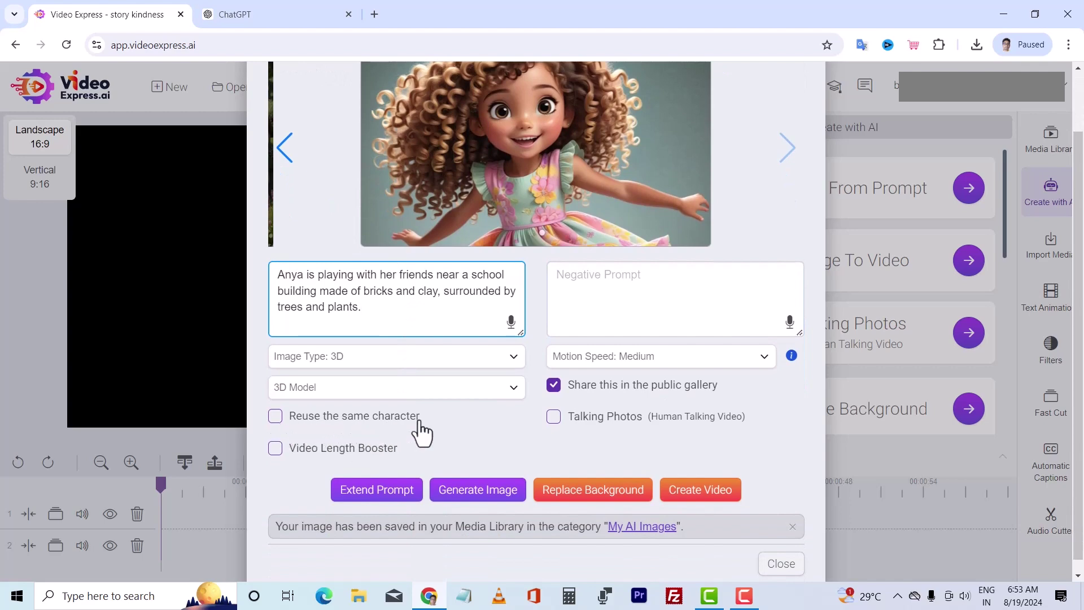
left_click(278, 421)
scroll(439, 429, "up", 1)
scroll(438, 424, "up", 1)
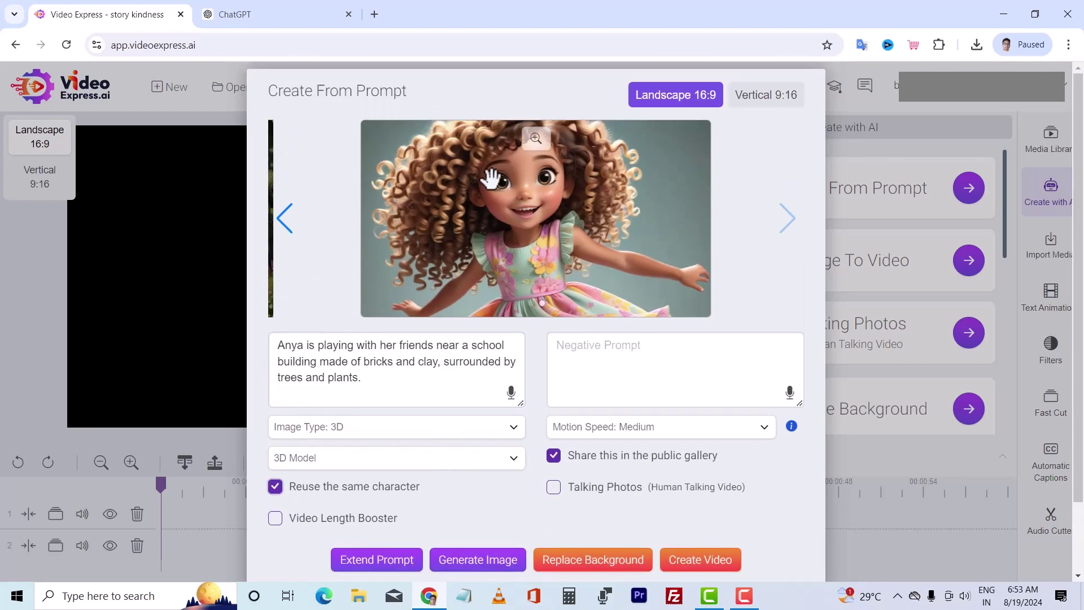
scroll(494, 451, "down", 2)
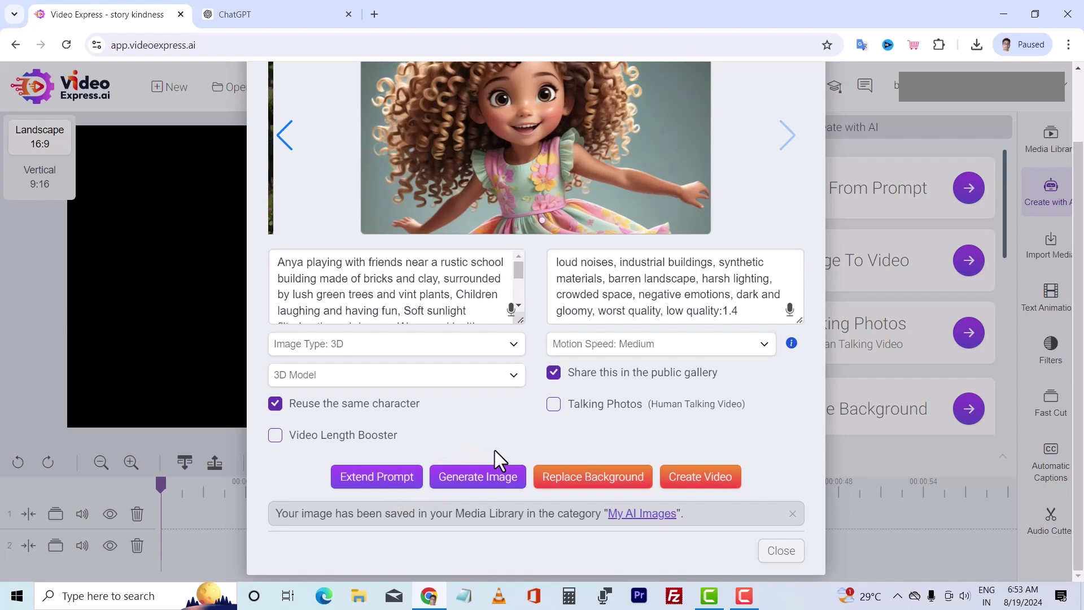
left_click(494, 473)
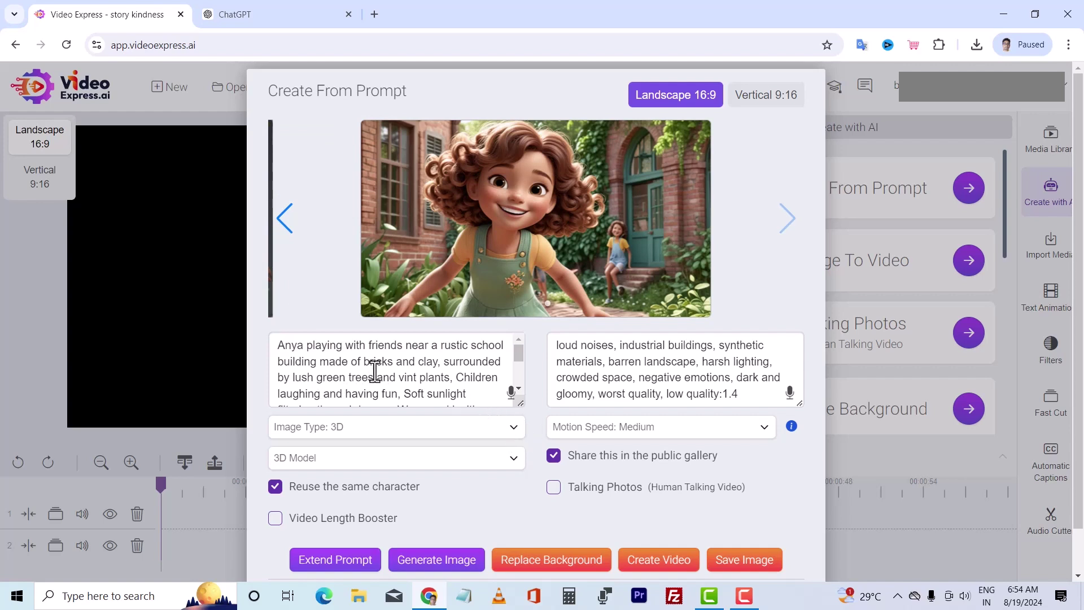
Regenerate the image of Anya playing with her friends and save the new version
scroll(500, 495, "down", 2)
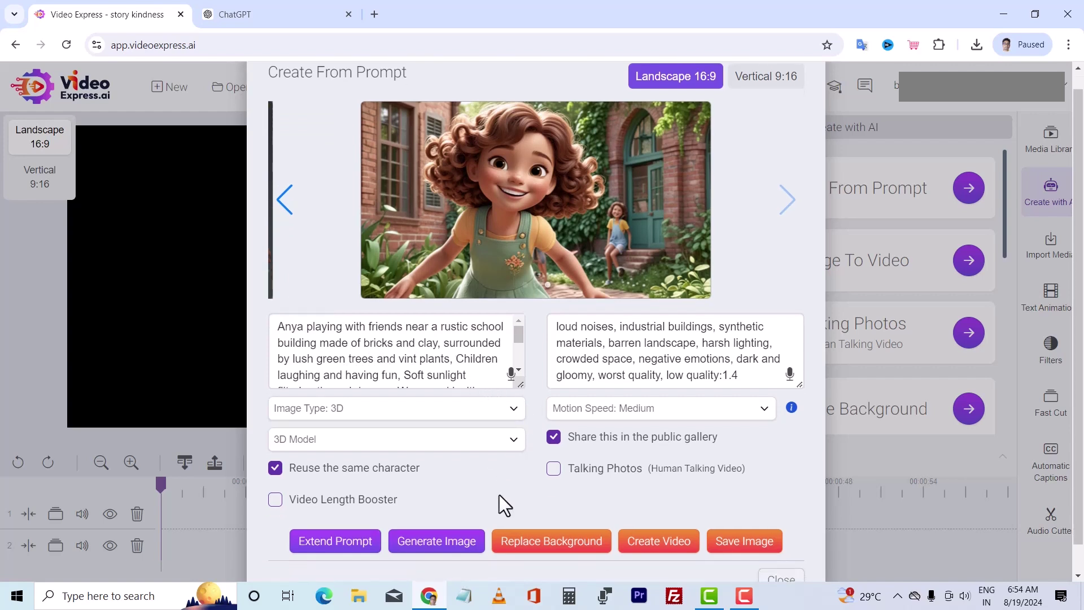
left_click(435, 508)
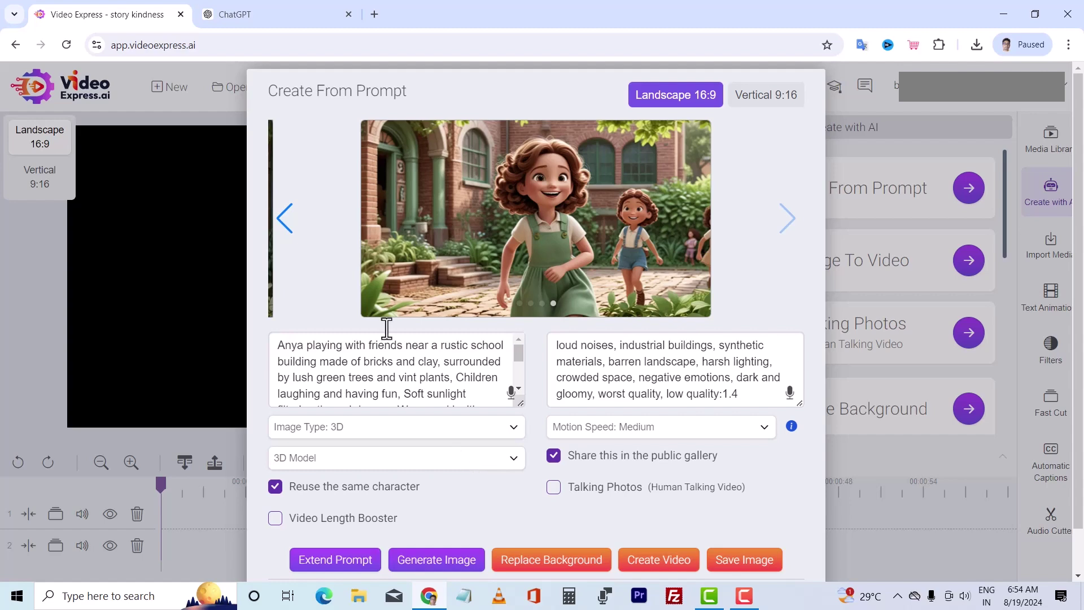
mouse_move(567, 262)
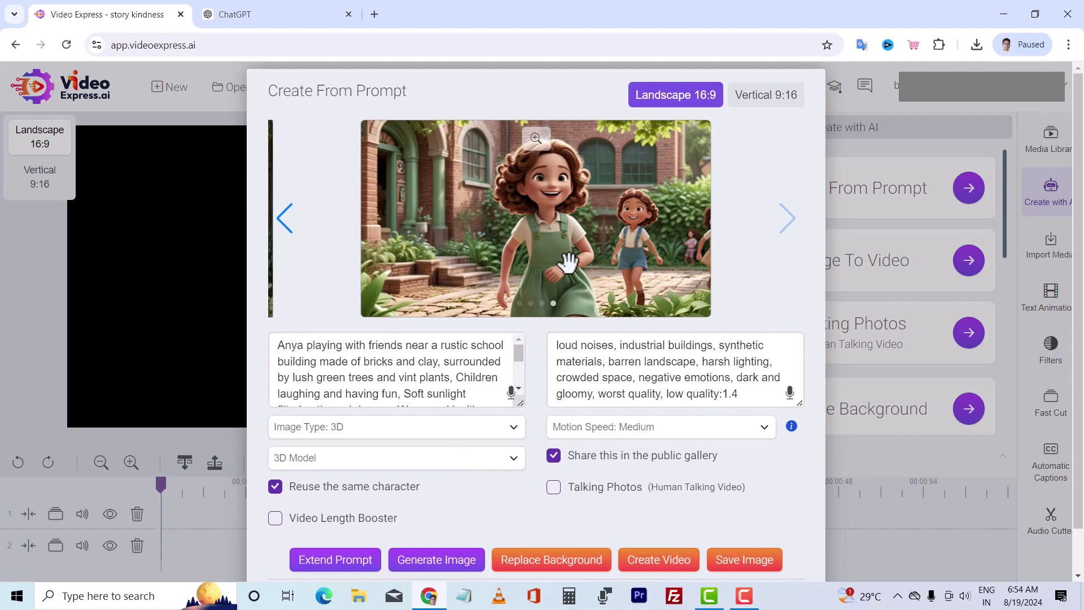
left_click(735, 561)
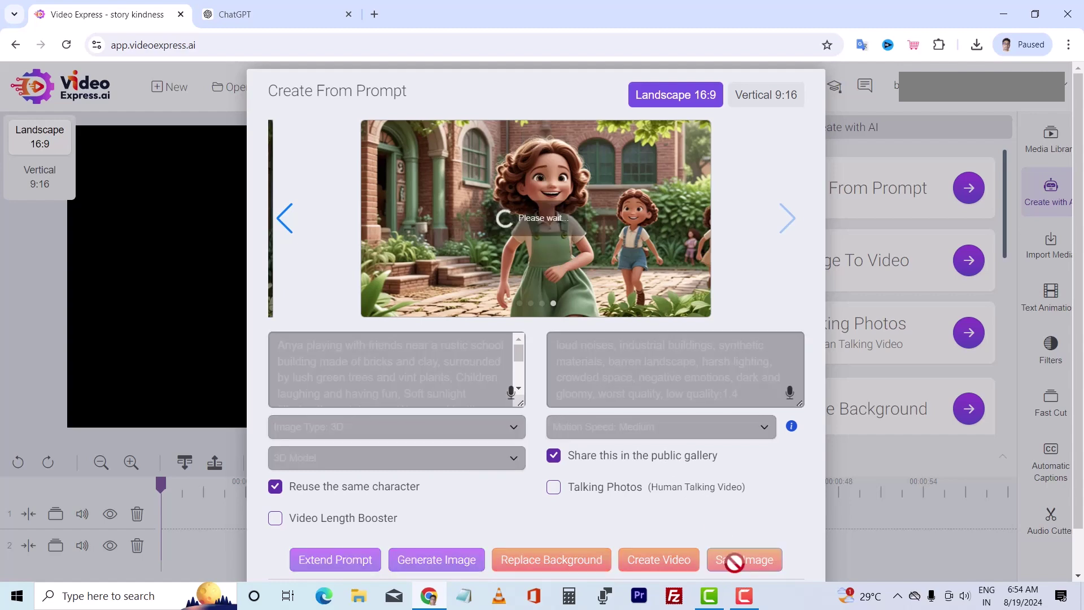
In ChatGPT, copy the image prompt about Anya sitting on the floor of her cozy, modest home with her mother
left_click(268, 14)
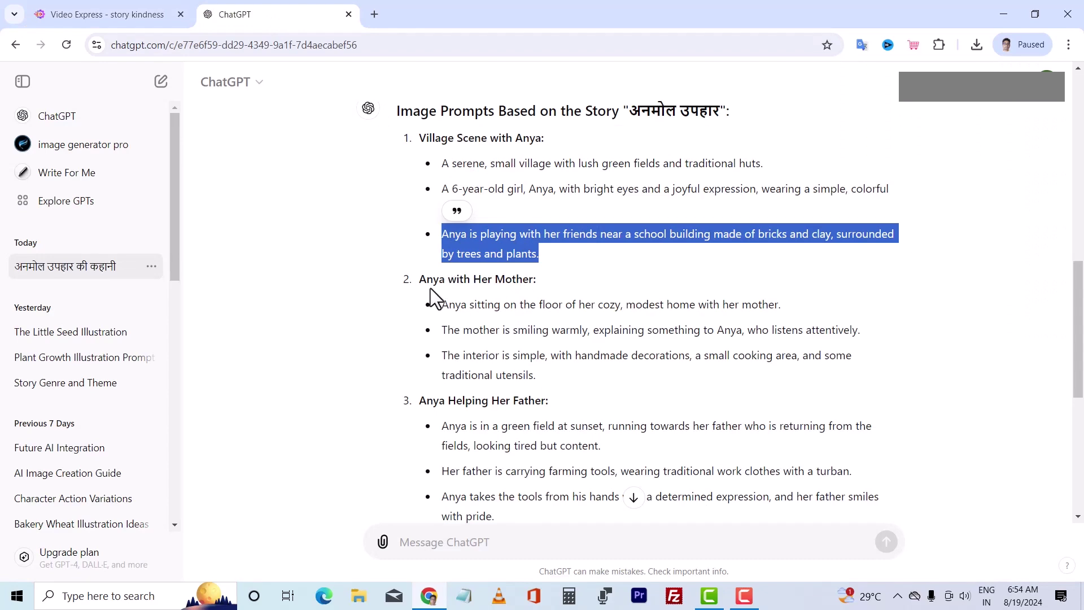
scroll(507, 288, "down", 1)
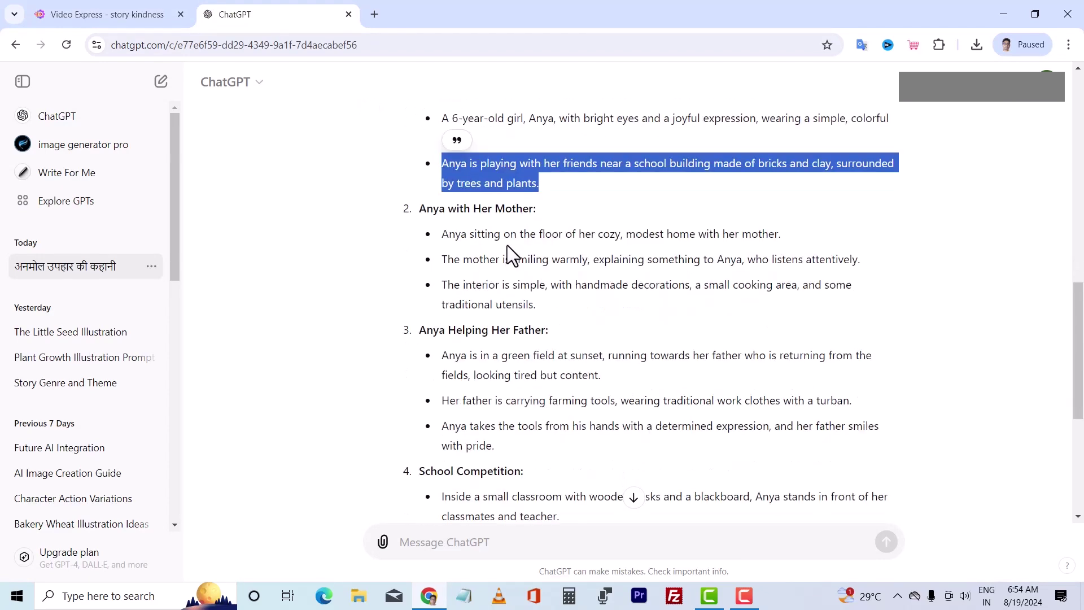
left_click_drag(442, 233, 786, 235)
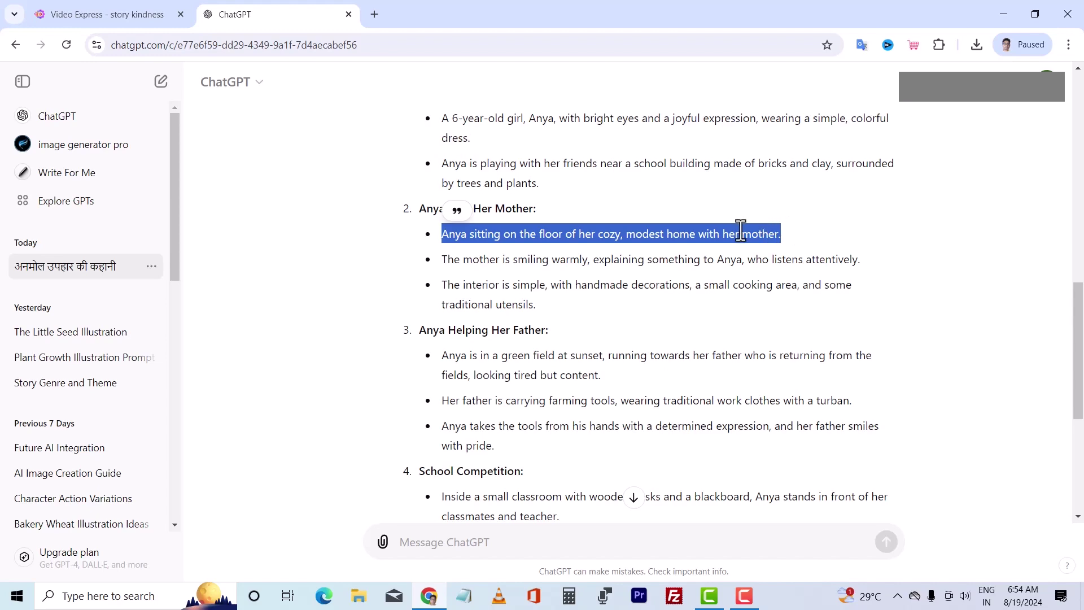
right_click(744, 237)
left_click(670, 246)
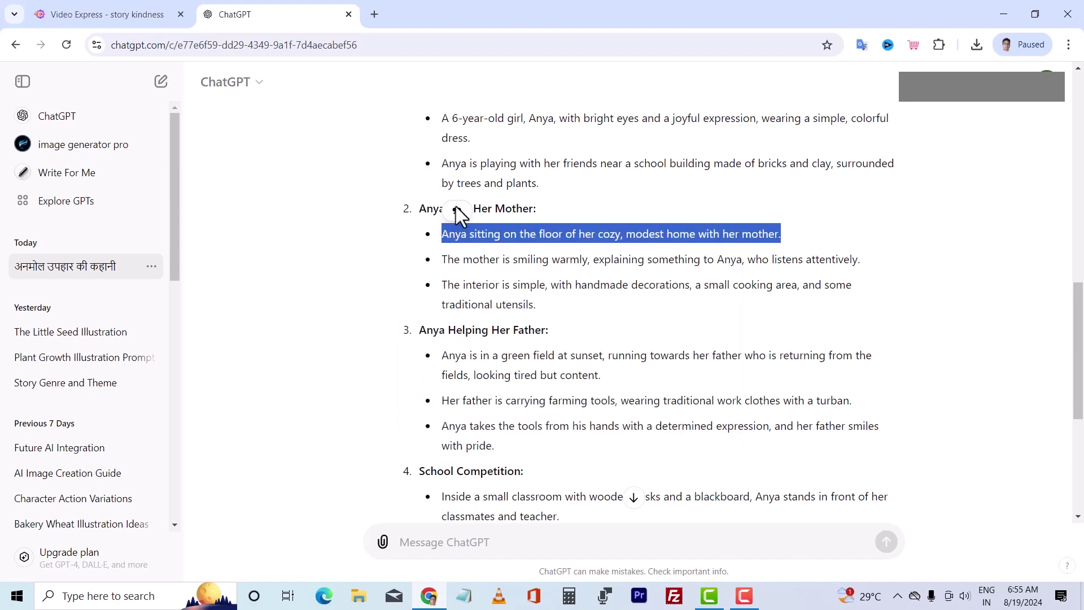
Back in Video Express, clear both the positive and negative prompts and paste the copied mother-and-home prompt as the positive prompt
left_click(117, 13)
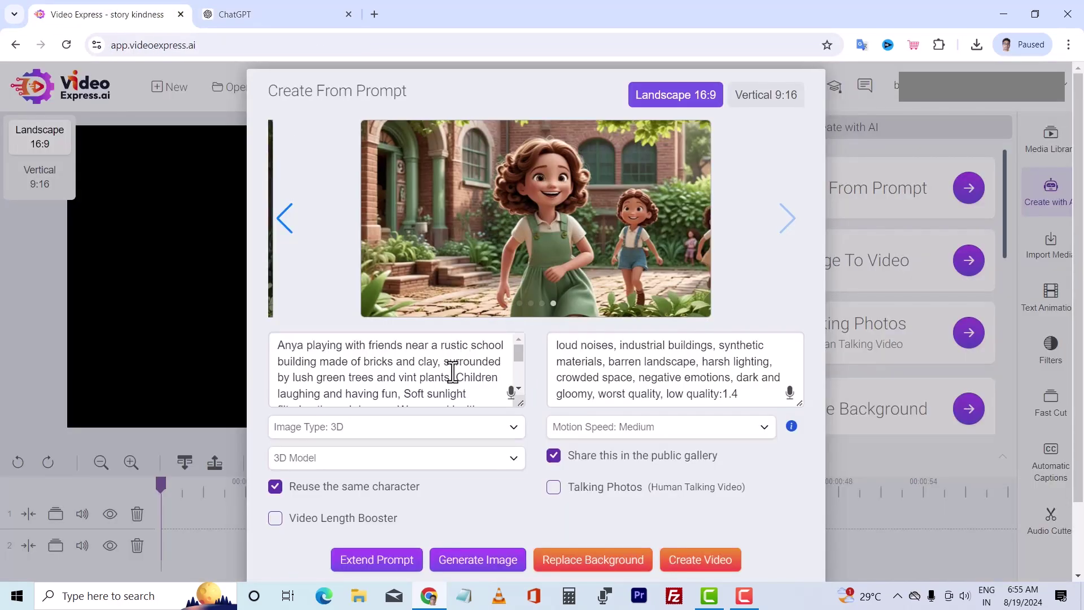
left_click(452, 371)
key("ctrl+a")
key("BackSpace")
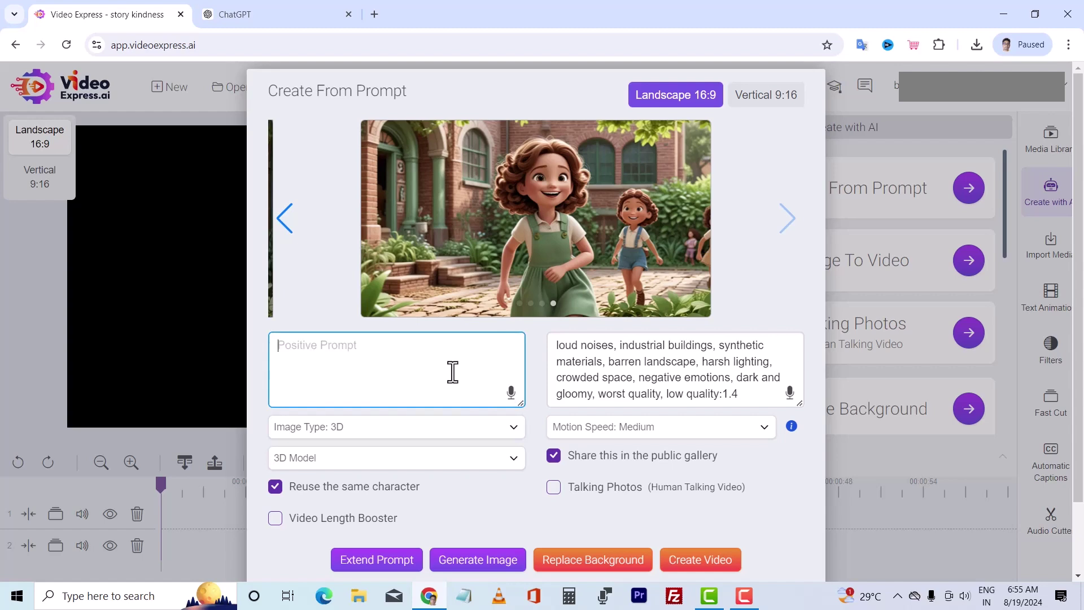
left_click(585, 366)
key("ctrl+a")
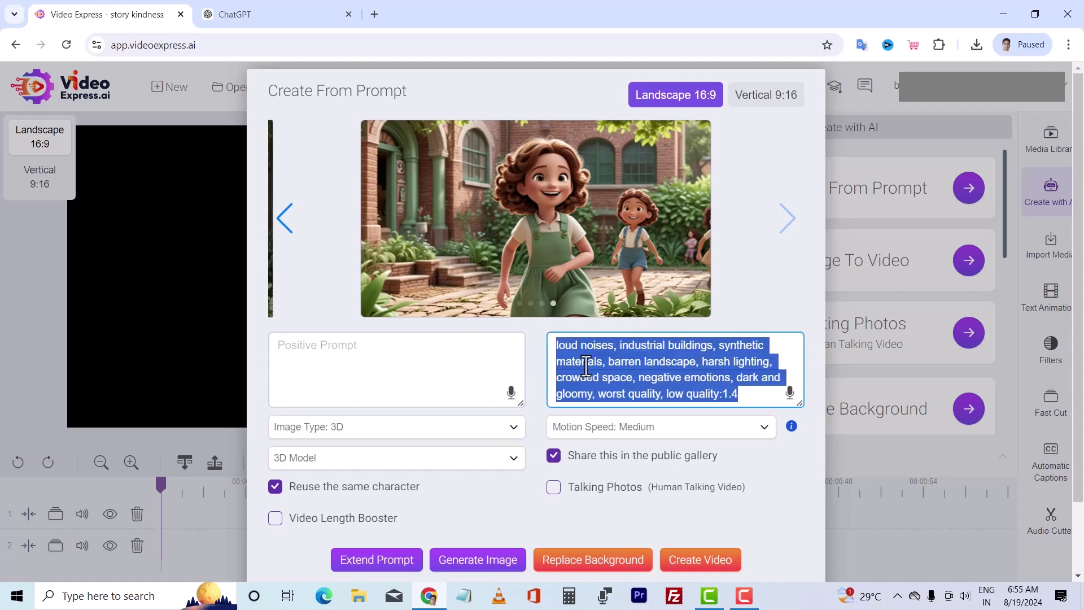
key("BackSpace")
right_click(403, 360)
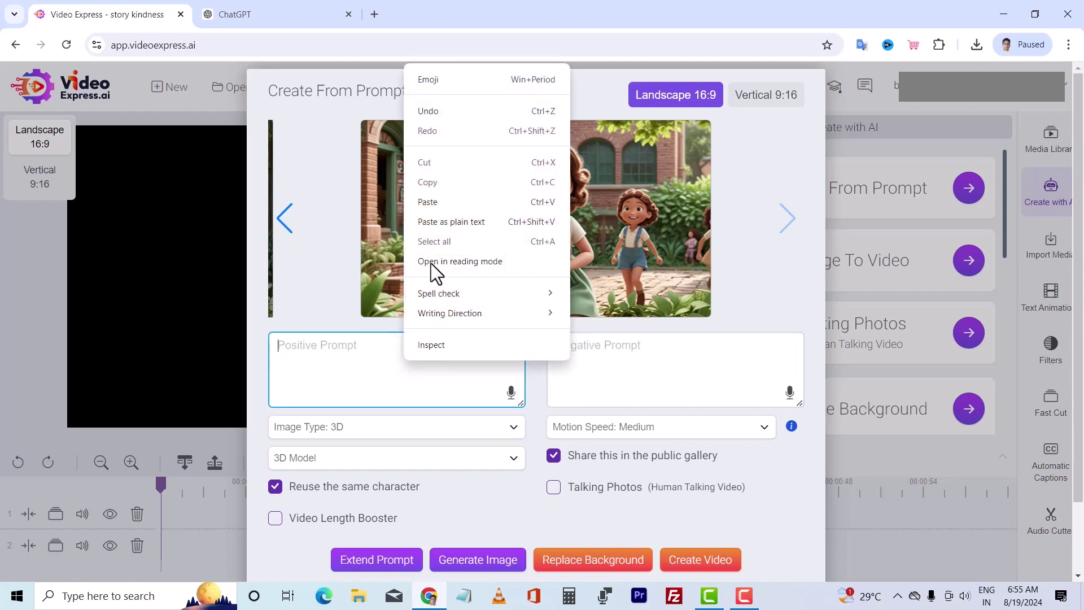
left_click(430, 202)
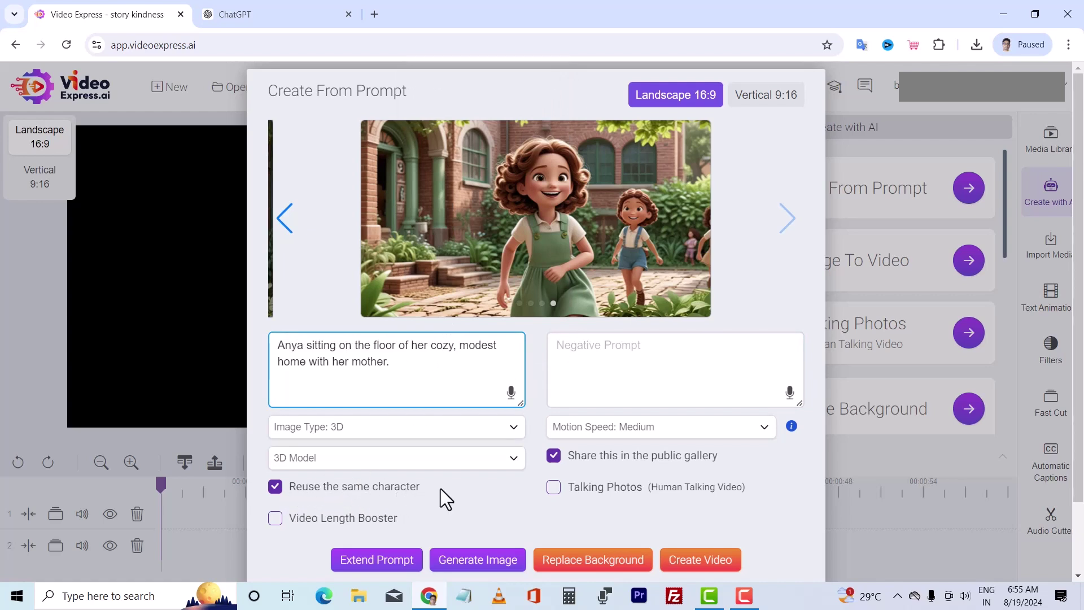
Generate the image of Anya with her mother, extend the prompt, and generate a new version from it
scroll(443, 484, "down", 2)
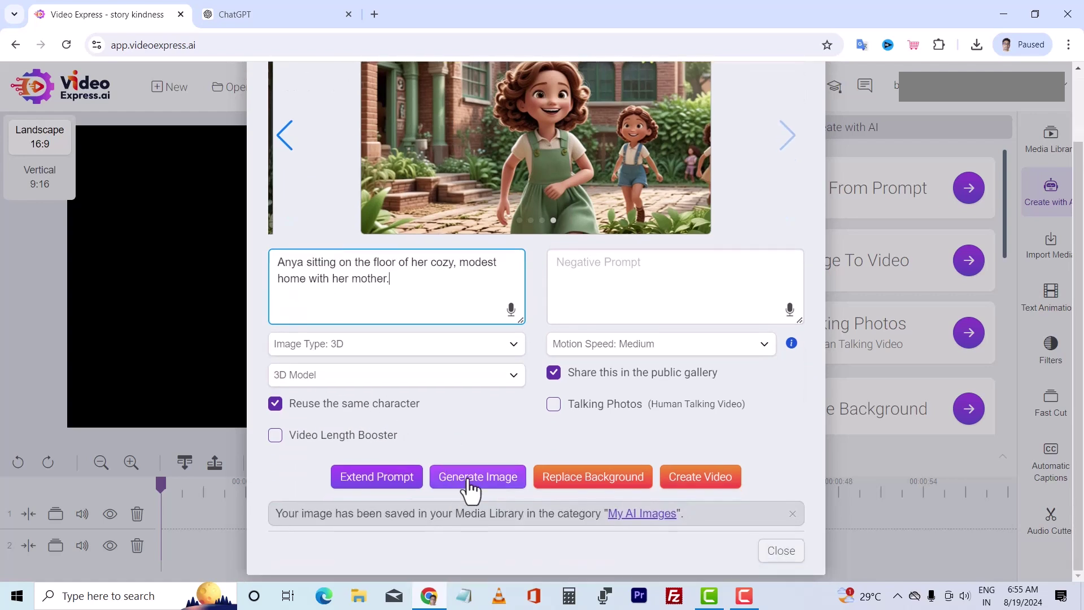
left_click(468, 479)
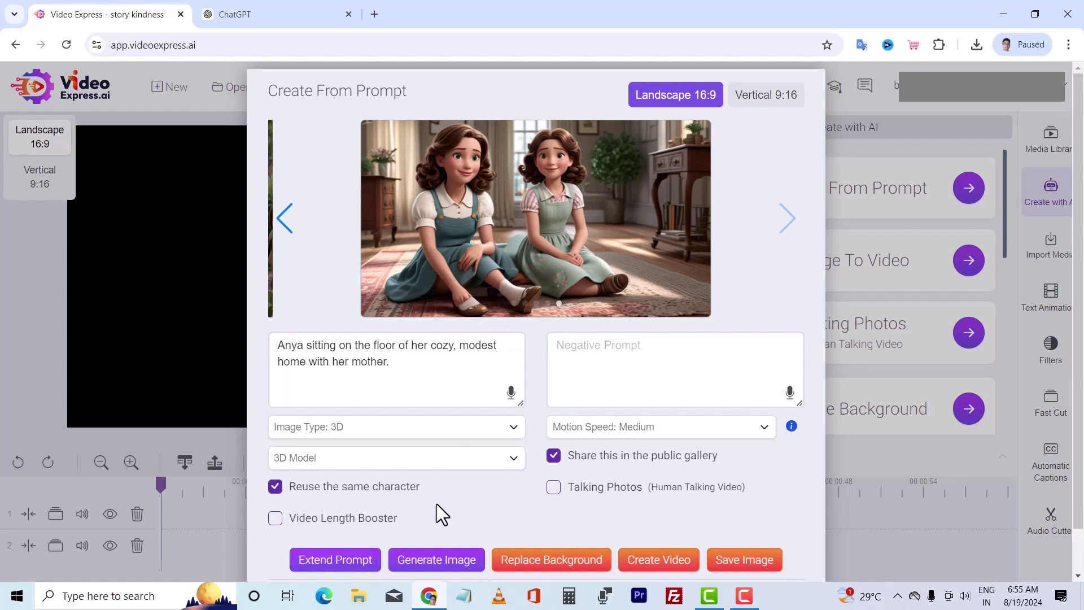
scroll(436, 516, "down", 1)
left_click(354, 517)
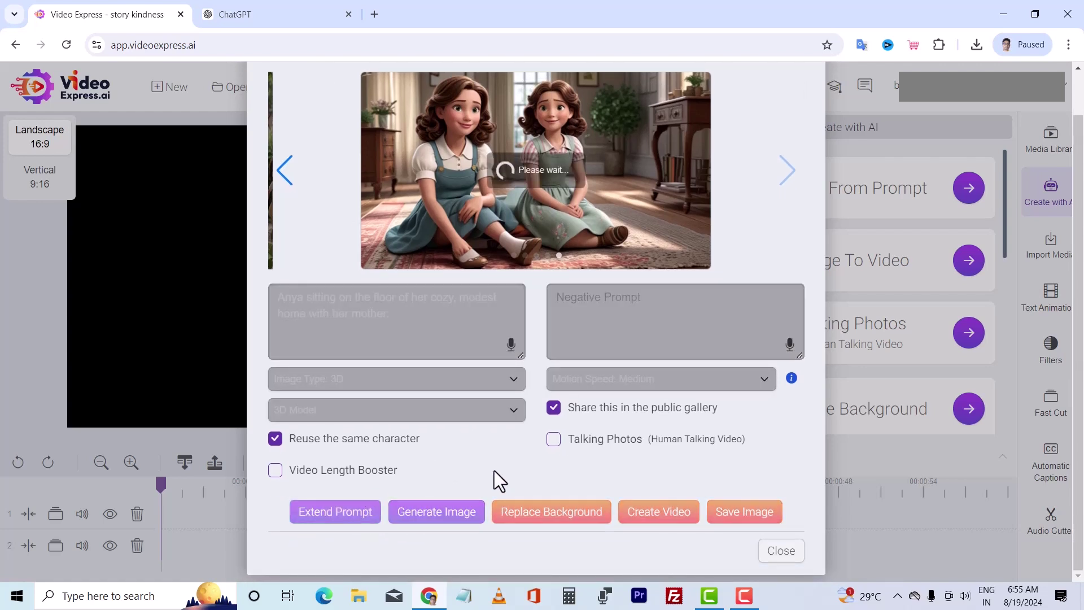
left_click(455, 509)
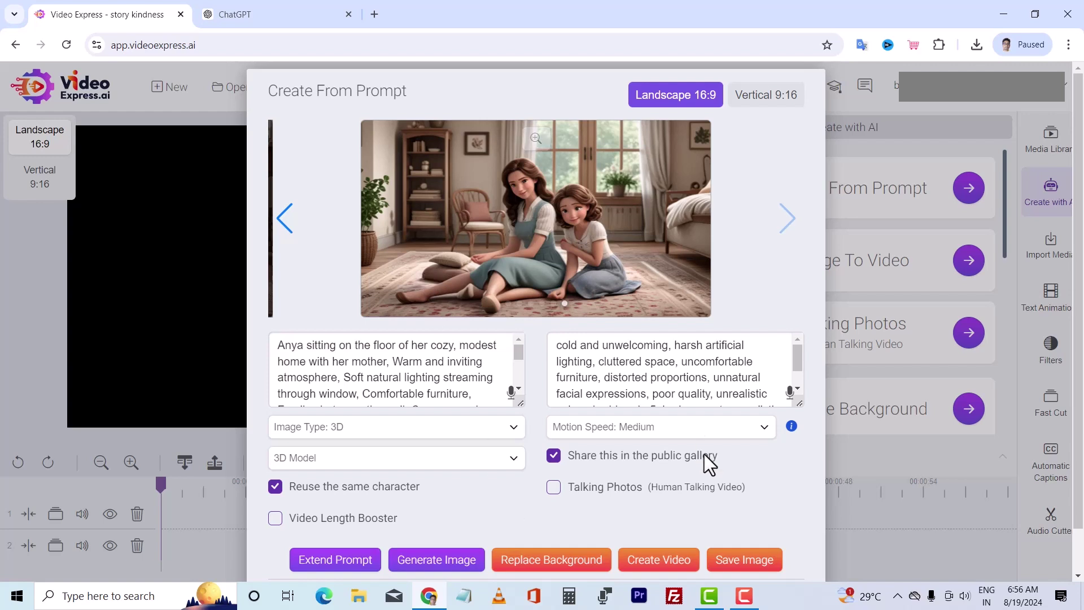
Save the new image of Anya and her mother and close the Create From Prompt dialog
left_click(738, 564)
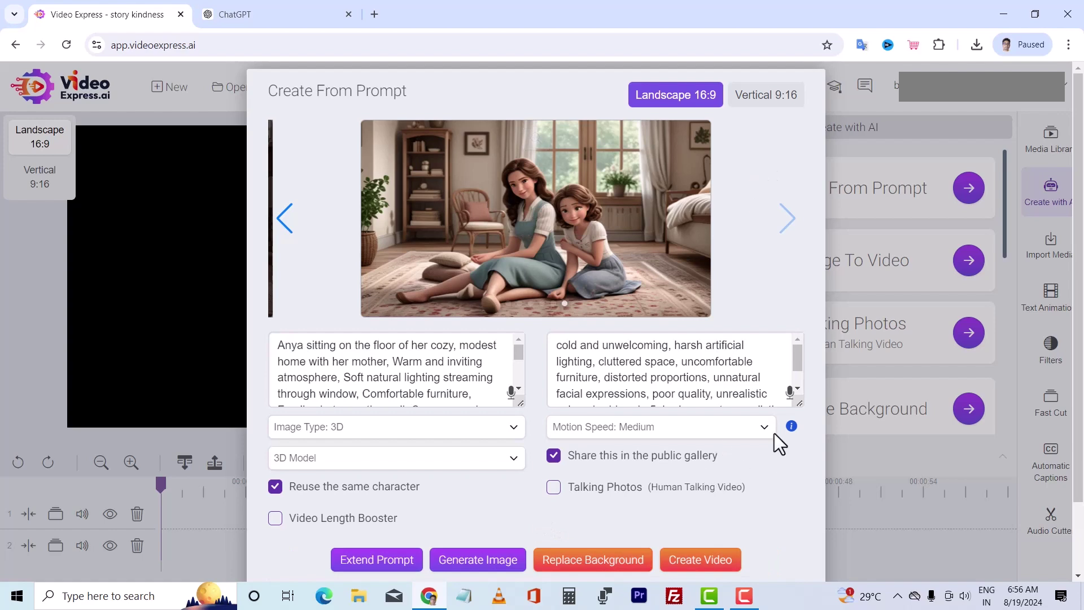
scroll(757, 472, "down", 2)
left_click(779, 553)
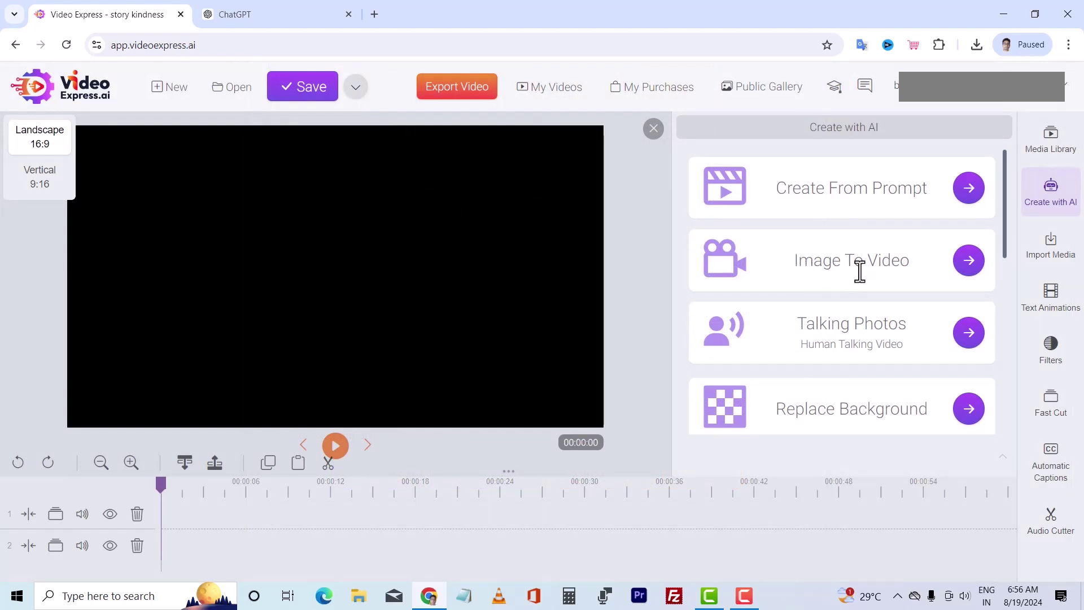
Generate a video with Image to Video from the serene small village picture in My AI Images
left_click(969, 265)
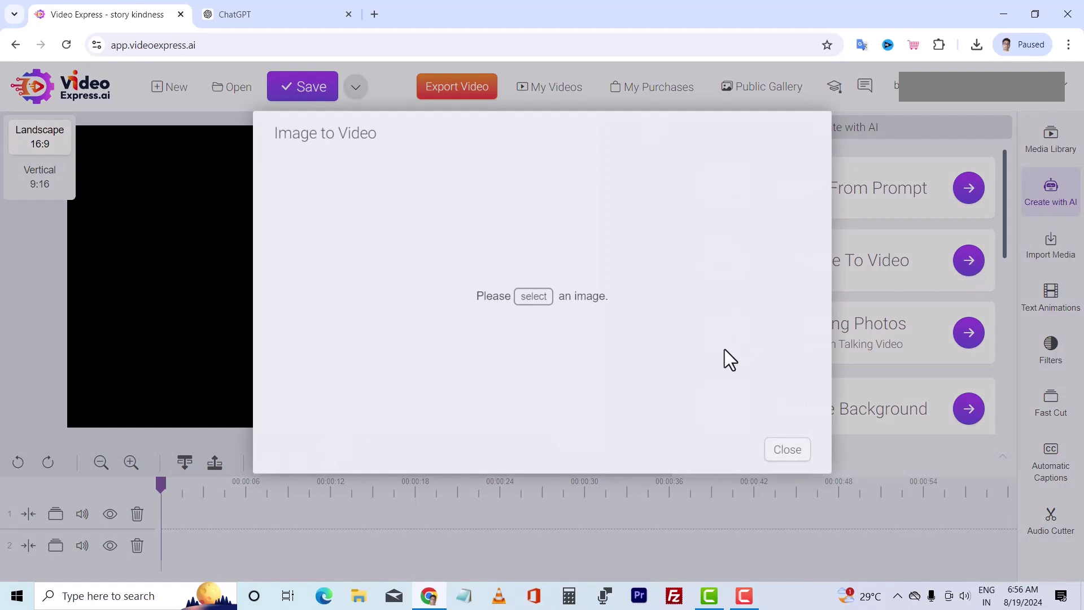
left_click(531, 297)
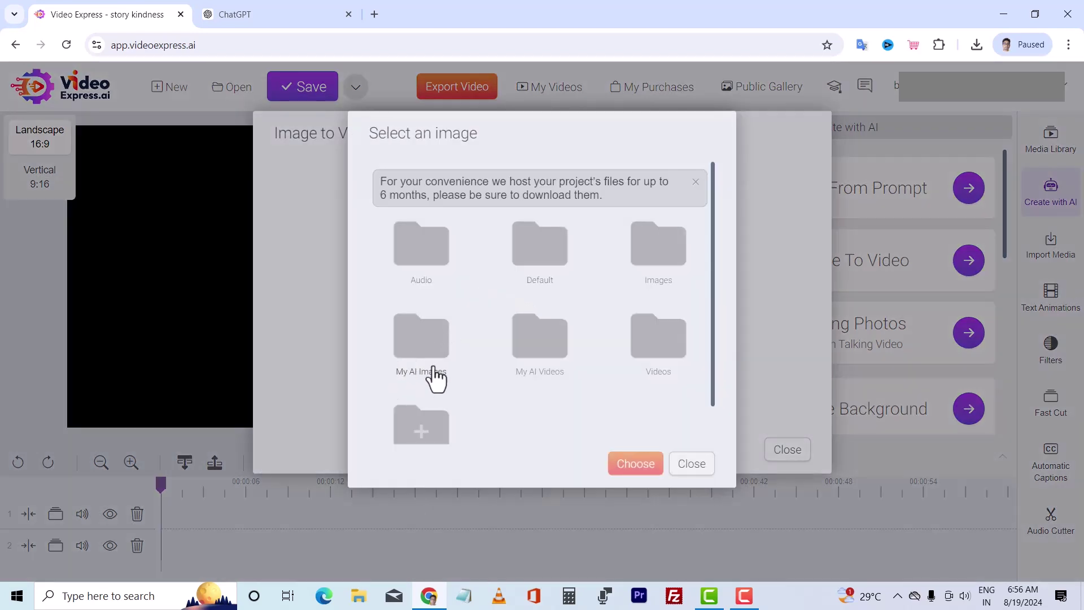
left_click(427, 345)
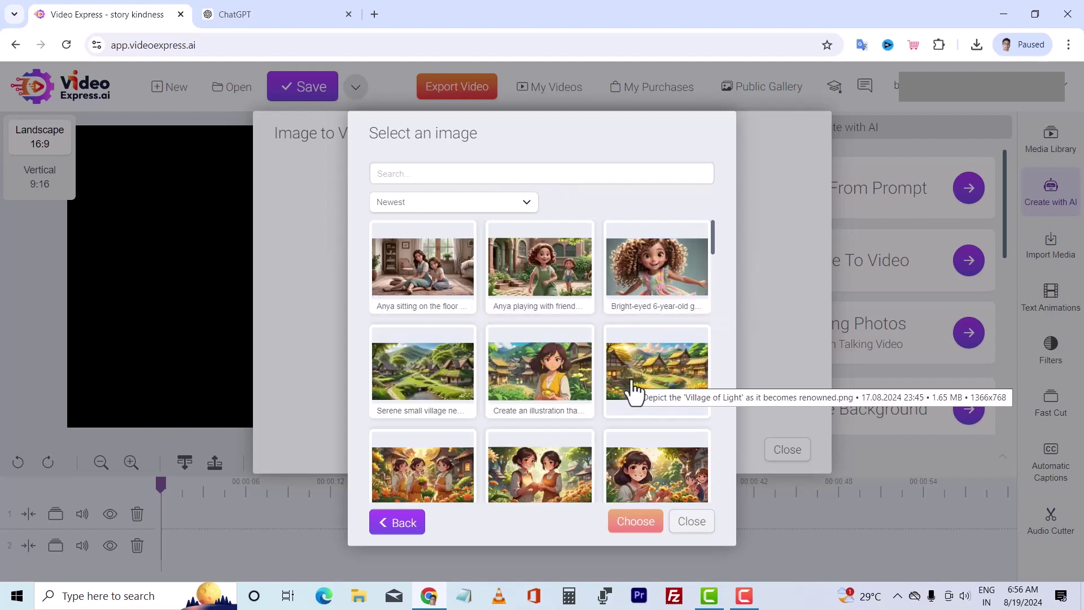
left_click(434, 382)
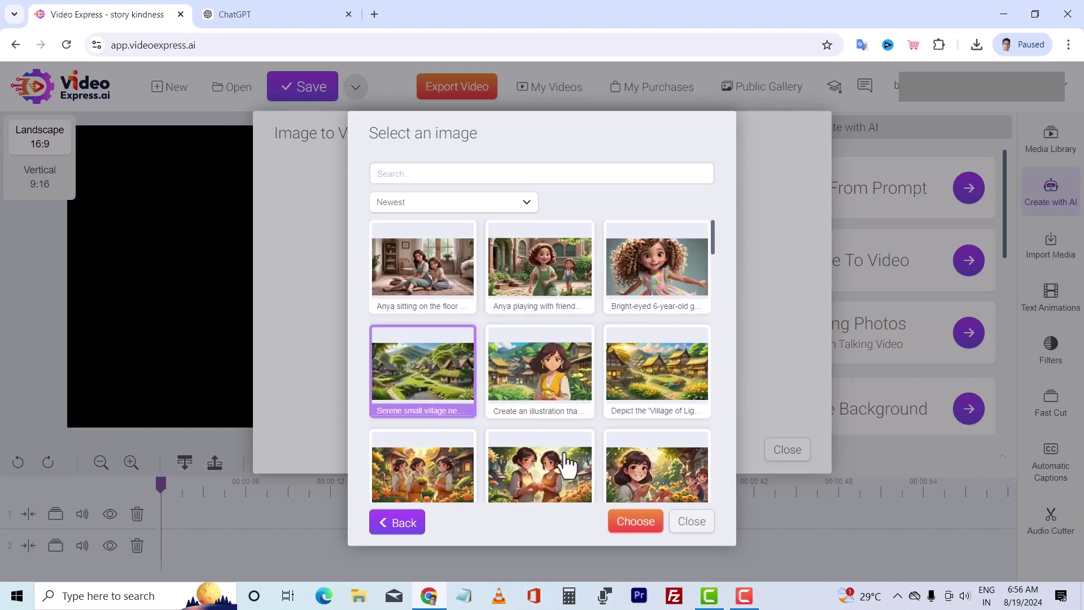
left_click(636, 522)
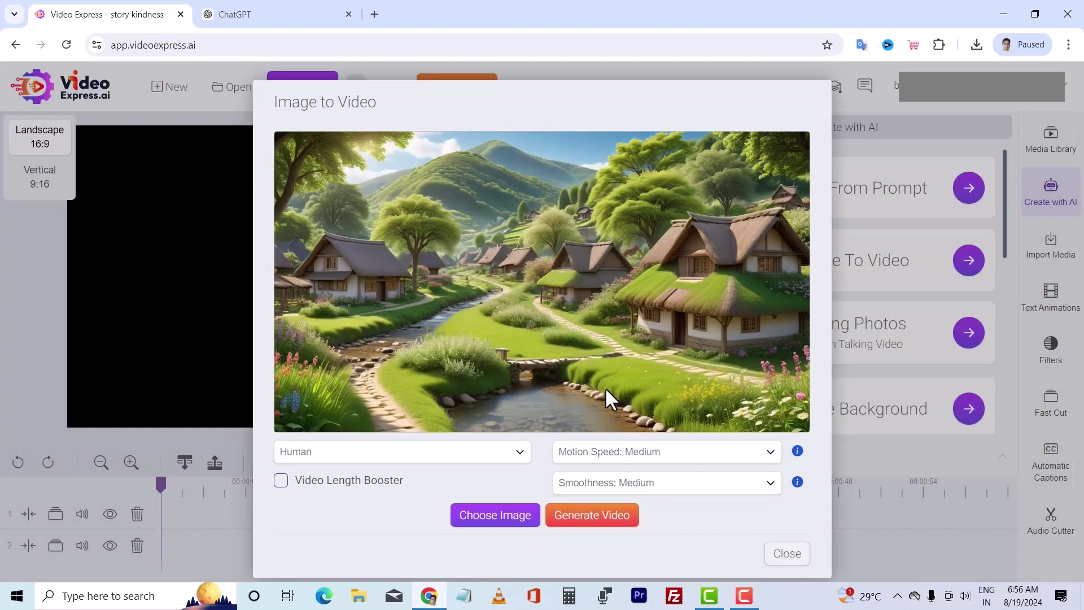
left_click(603, 517)
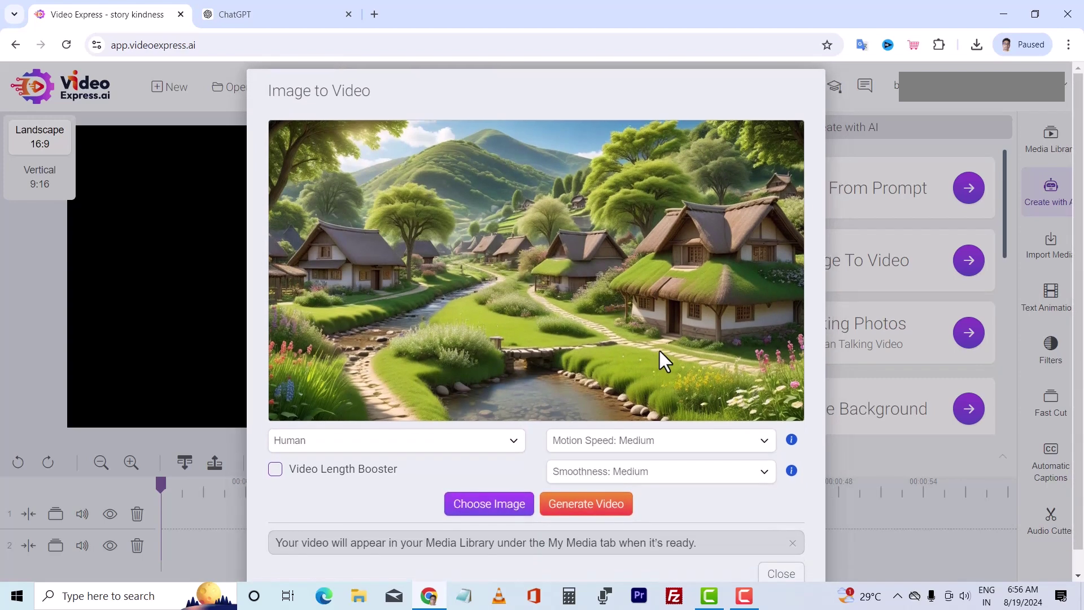
Choose the bright-eyed curly-haired girl's picture from My AI Images and generate a video from it
scroll(655, 412, "down", 1)
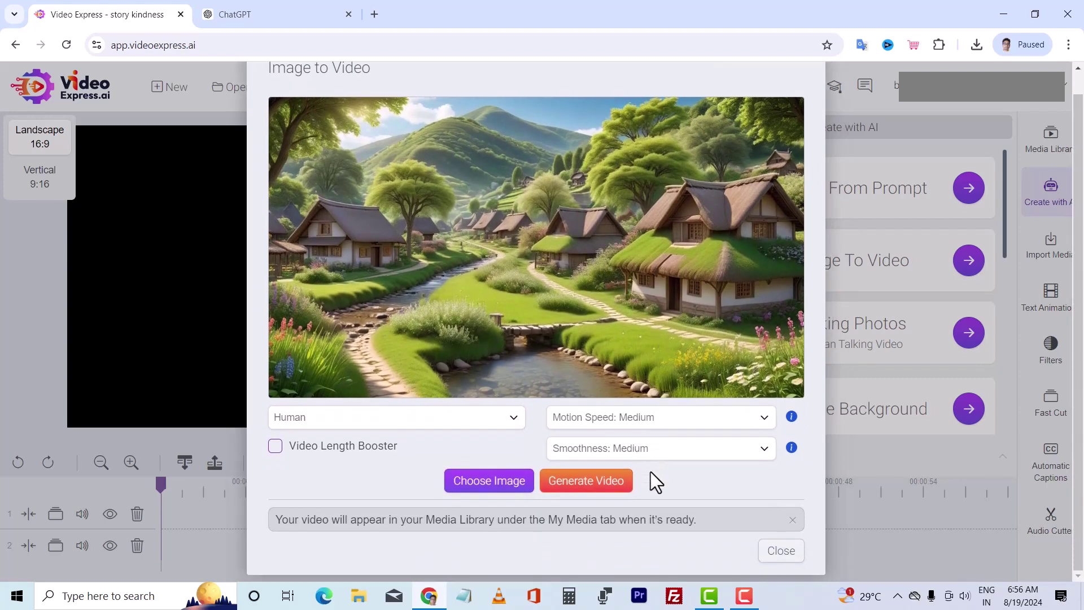
left_click(502, 487)
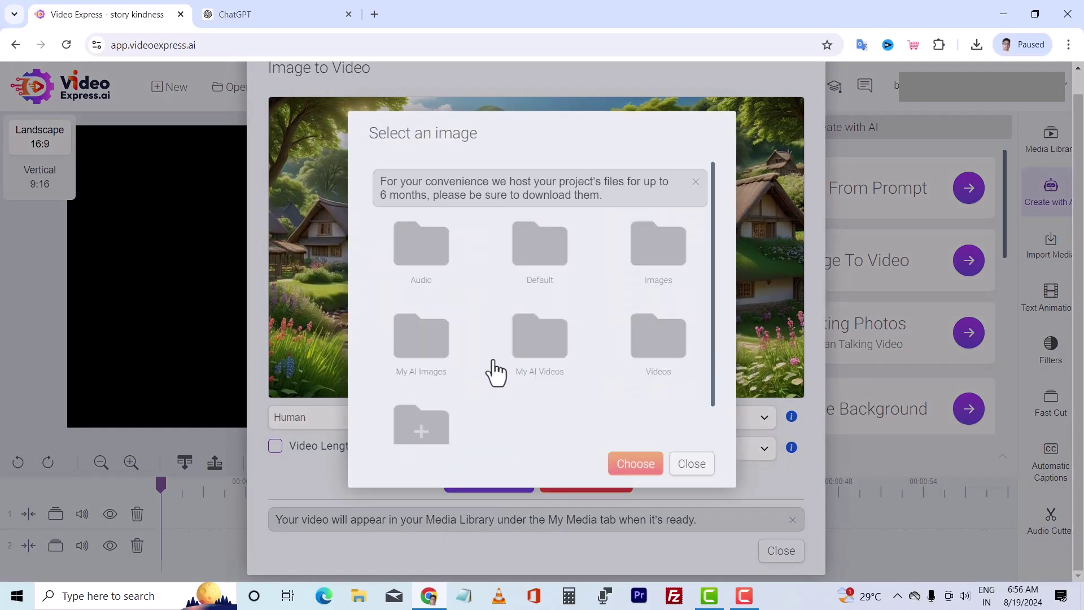
left_click(438, 353)
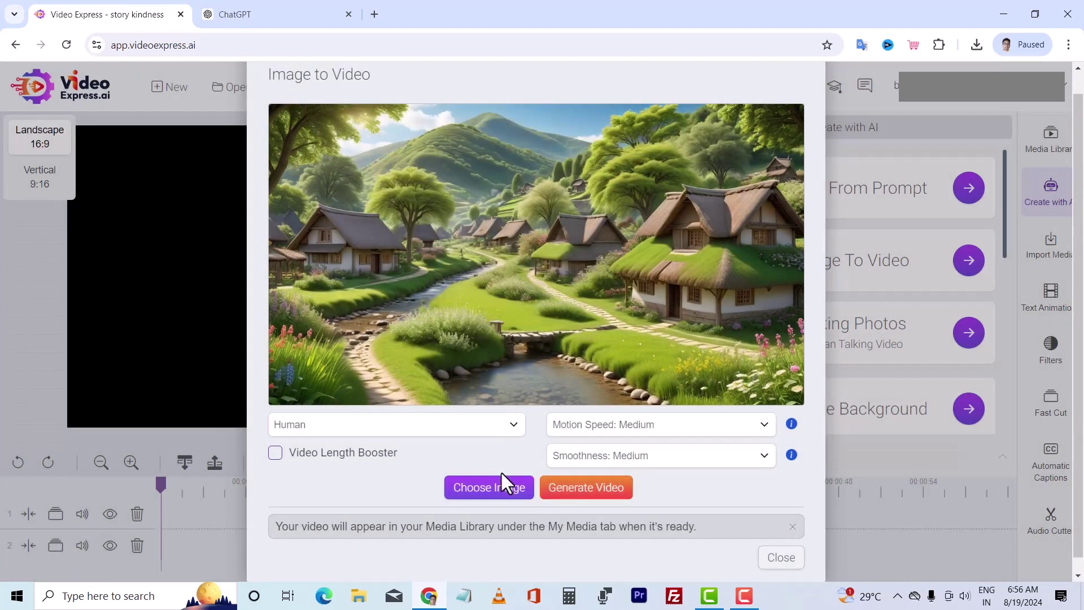
left_click(500, 490)
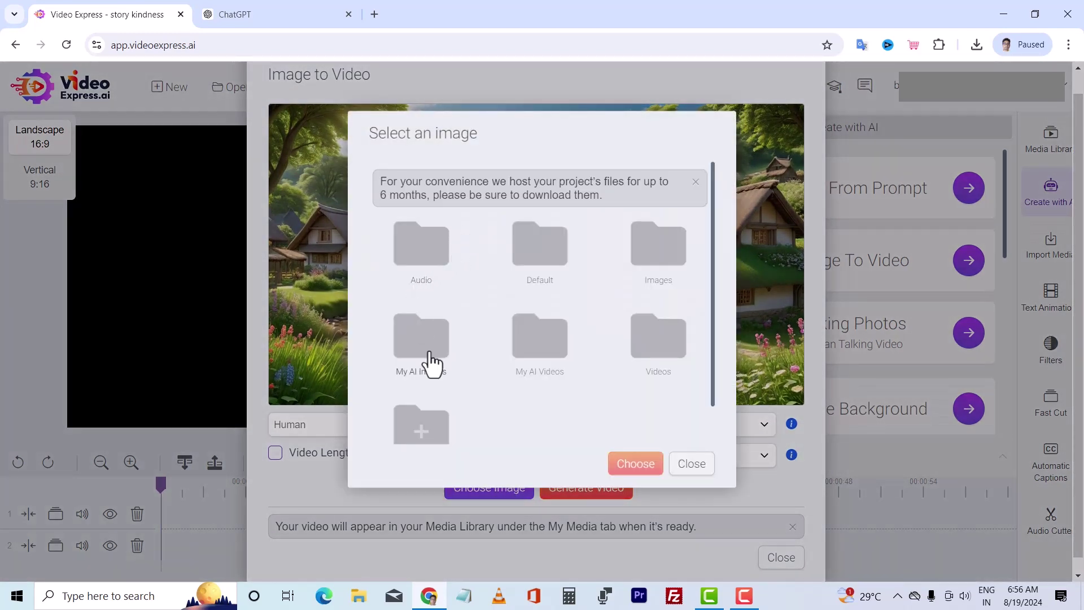
left_click(432, 358)
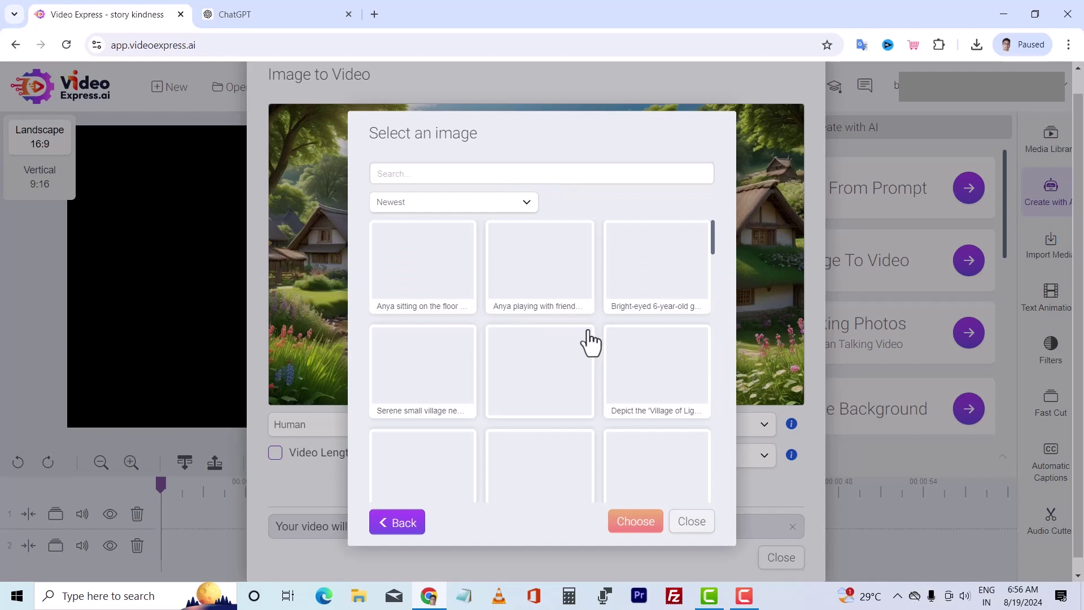
left_click(590, 341)
left_click(636, 520)
left_click(596, 515)
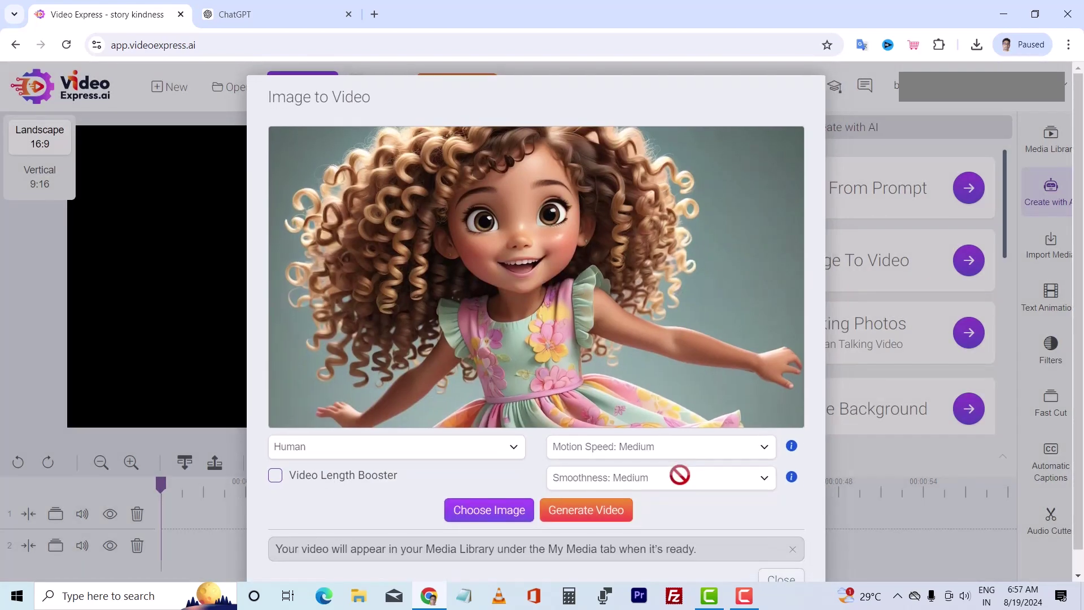
Choose the picture of Anya playing with friends from My AI Images and generate a video from it
left_click(506, 515)
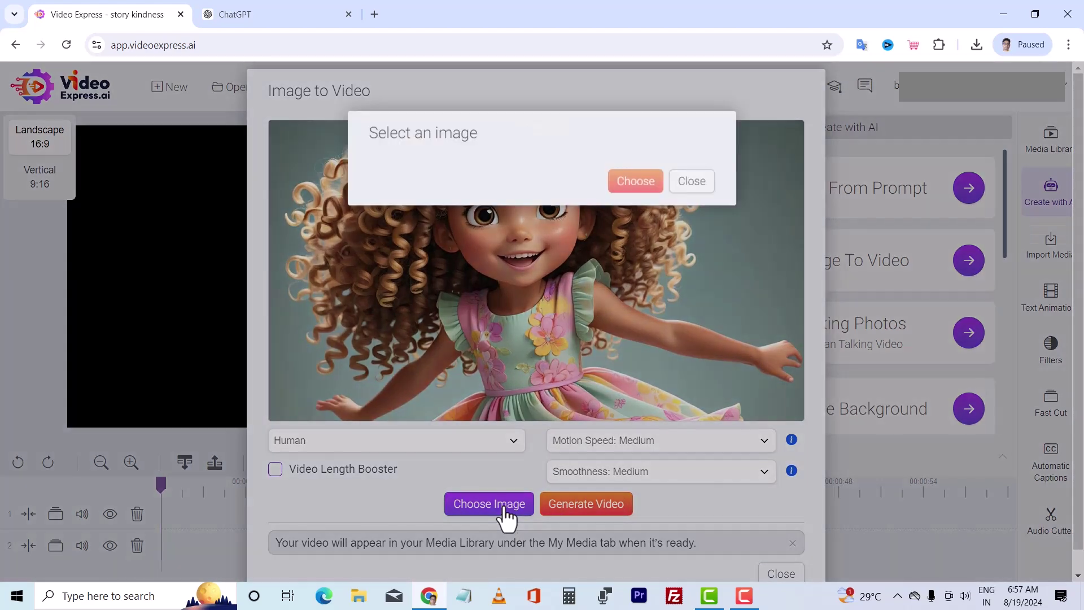
left_click(423, 354)
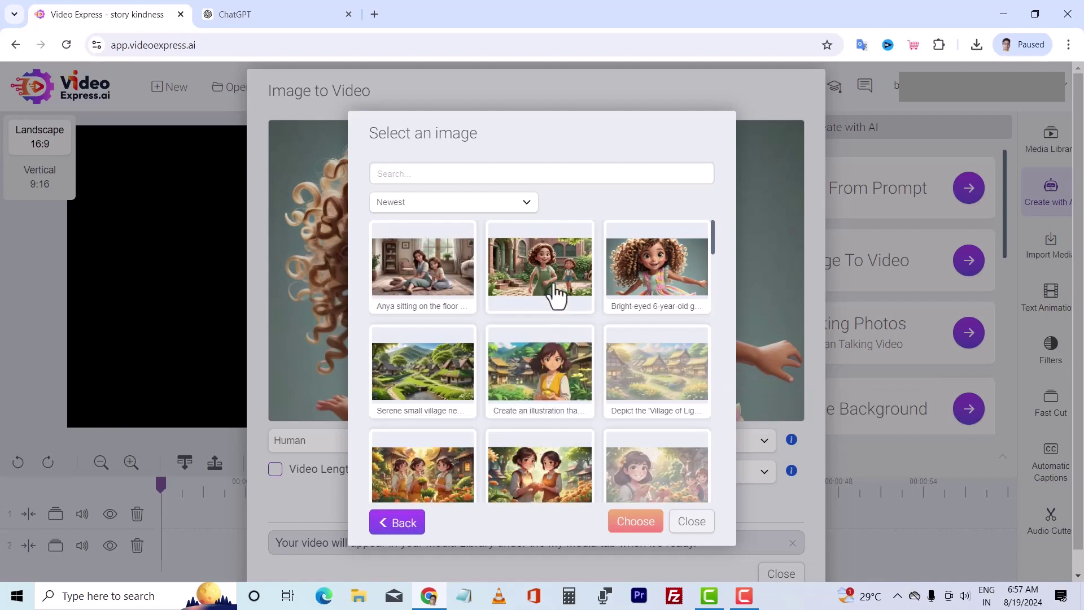
left_click(554, 293)
left_click(630, 523)
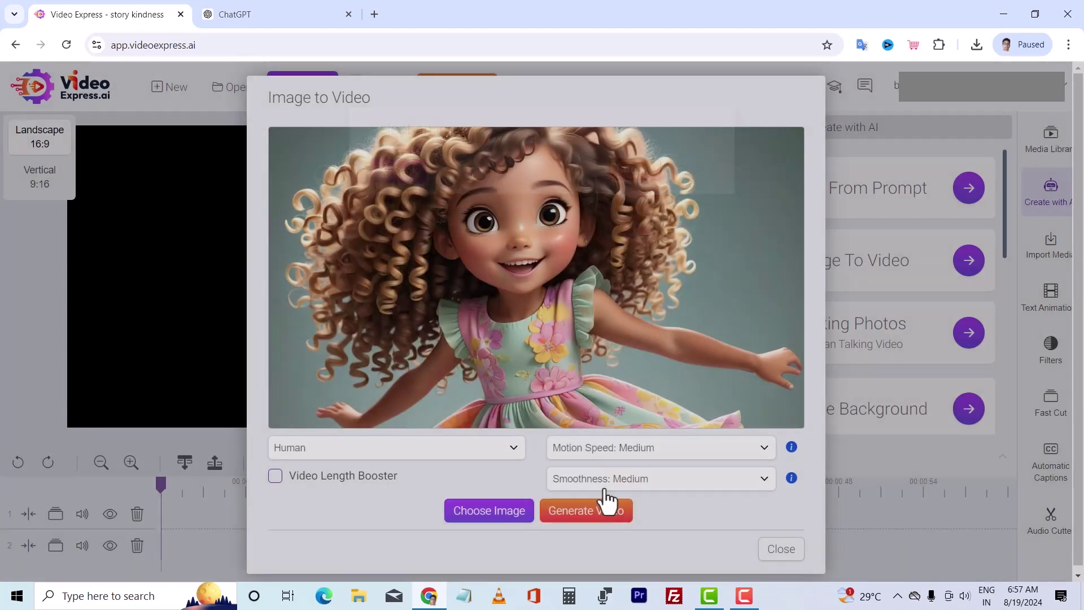
scroll(666, 325, "down", 1)
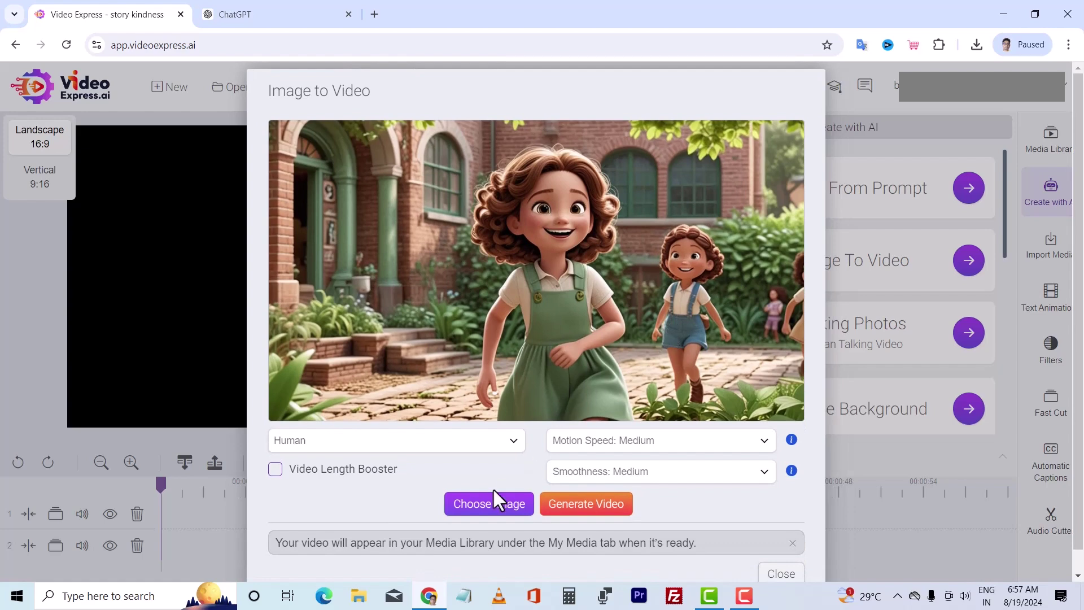
Choose the picture of Anya sitting on the floor with her mother from My AI Images and generate a video from it
left_click(500, 513)
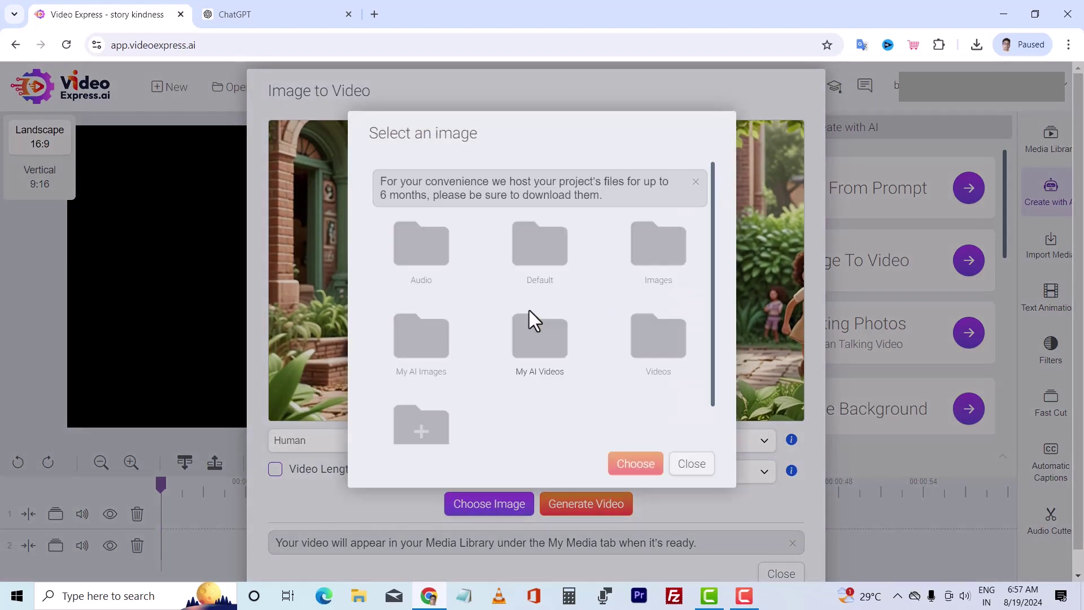
left_click(421, 354)
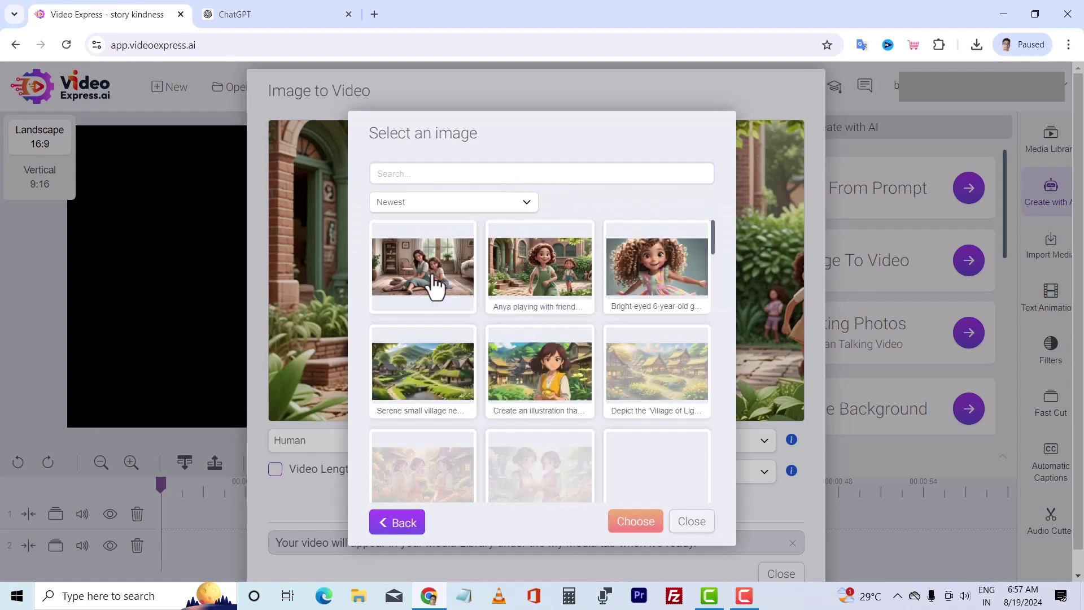
left_click(431, 283)
left_click(627, 519)
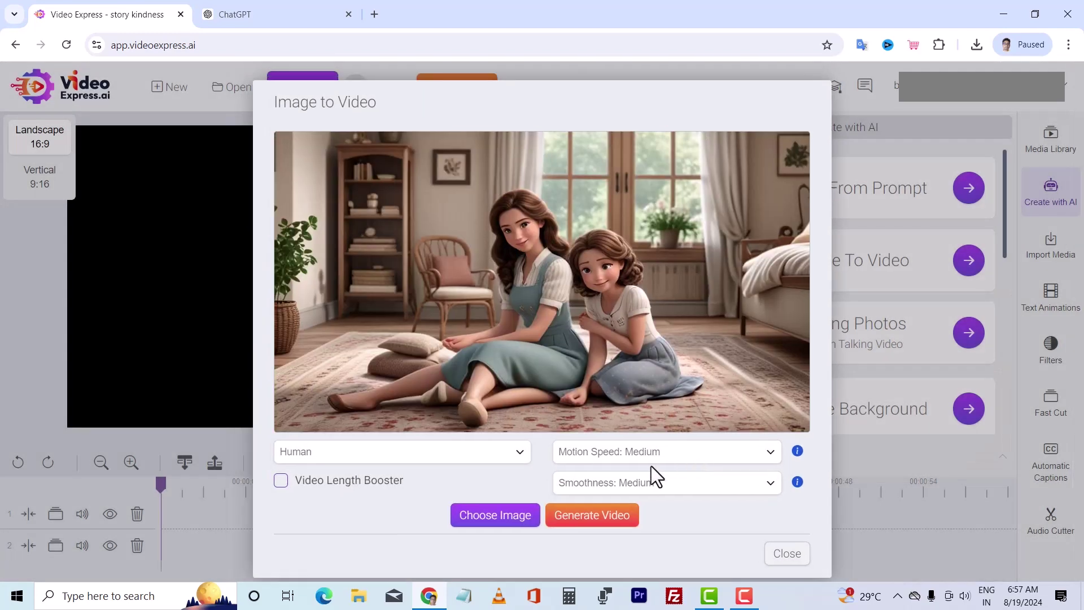
left_click(589, 518)
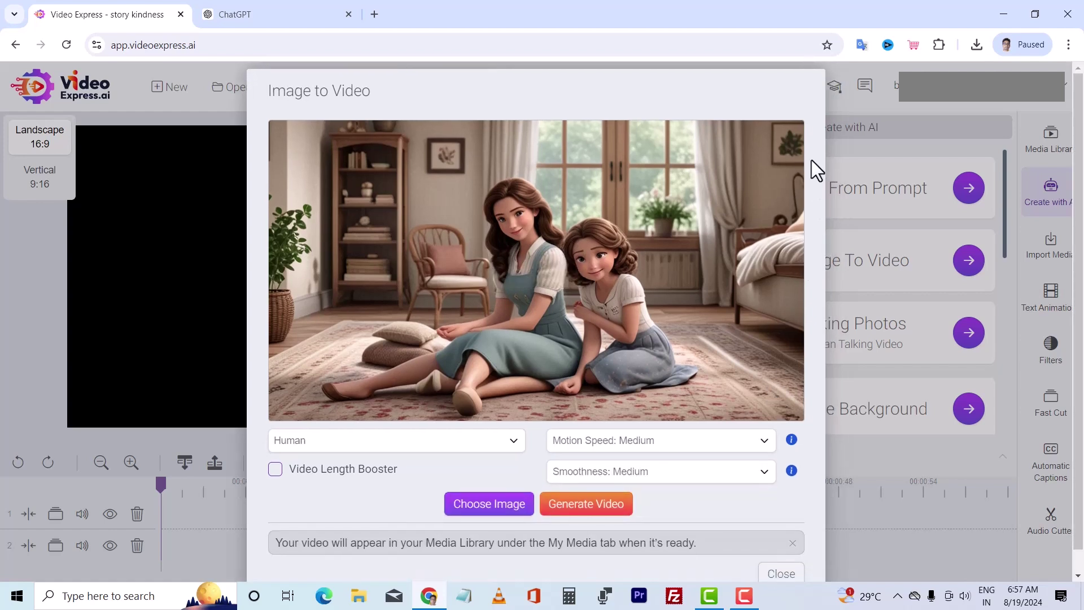
Close the Image to Video dialog and open the Text to Speech import form
scroll(753, 463, "down", 1)
left_click(780, 552)
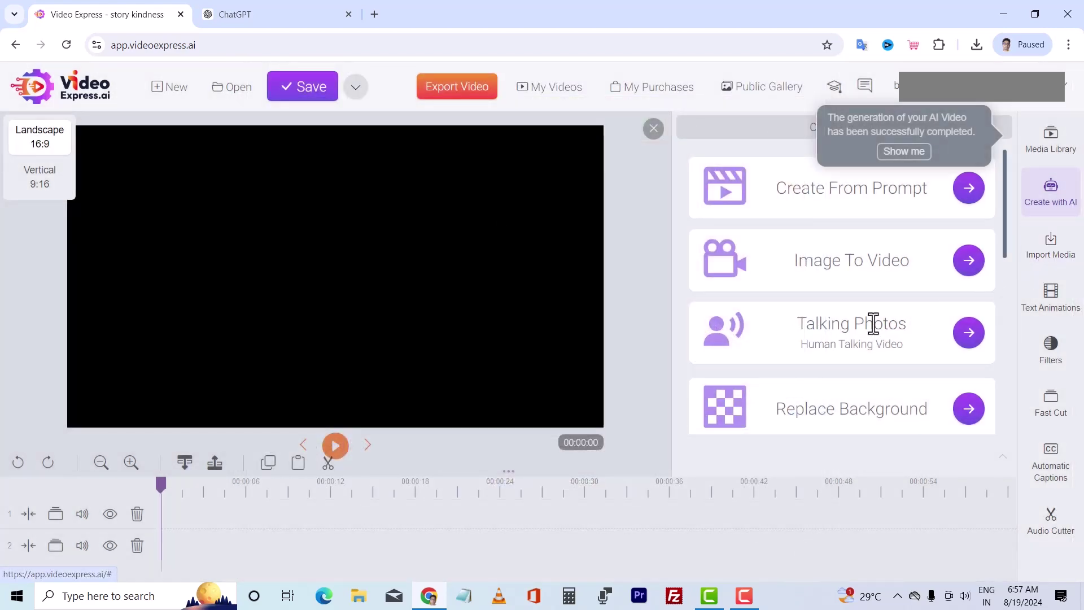
left_click(1048, 248)
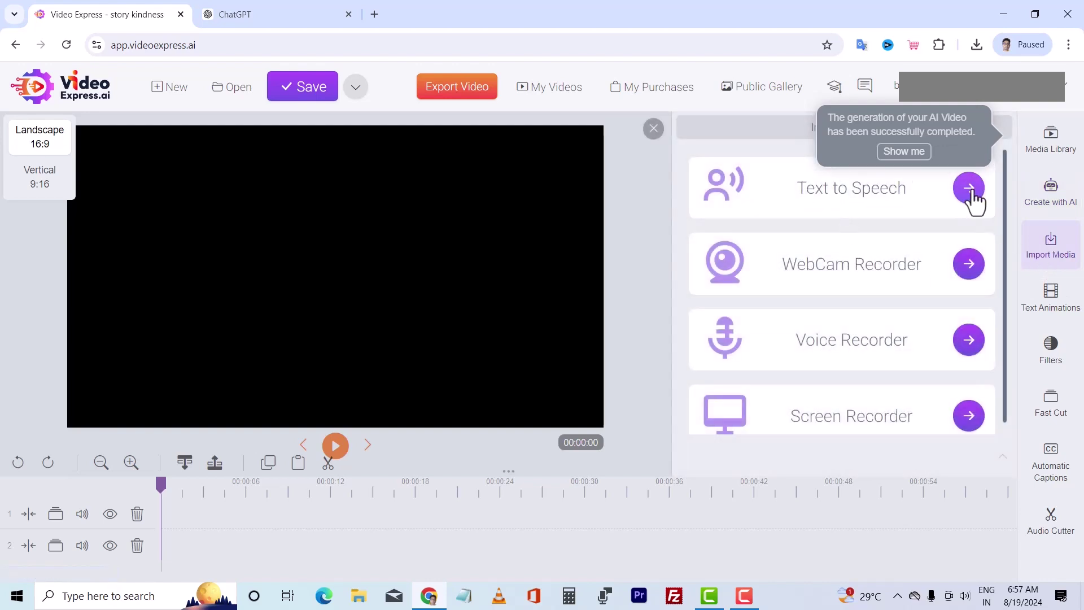
left_click(971, 189)
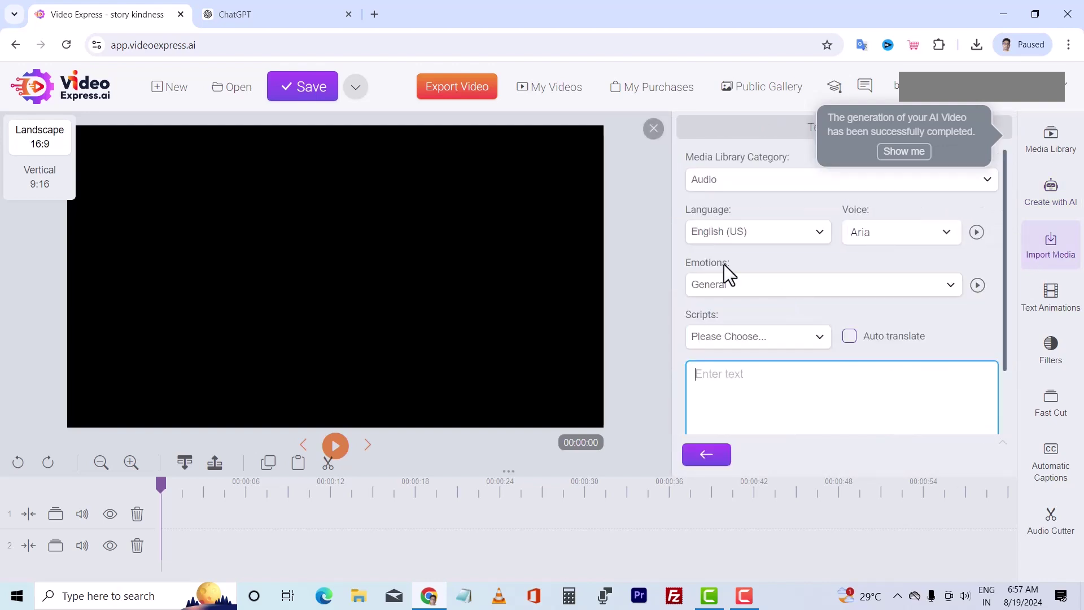
Switch to ChatGPT and copy the first two paragraphs of the Hindi story
left_click(253, 26)
scroll(536, 259, "up", 15)
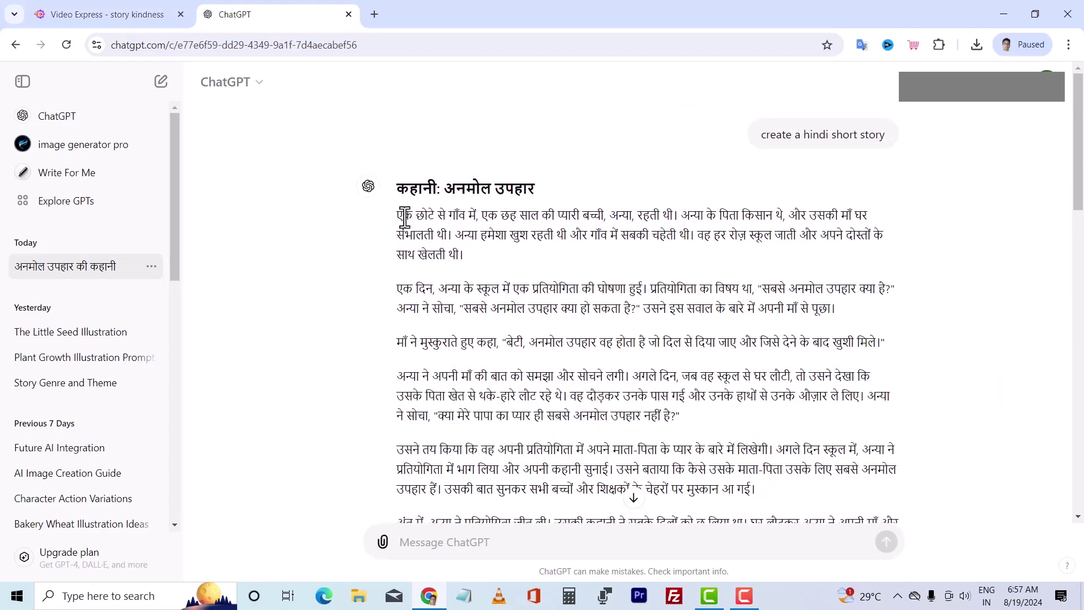
left_click_drag(400, 215, 835, 315)
right_click(723, 223)
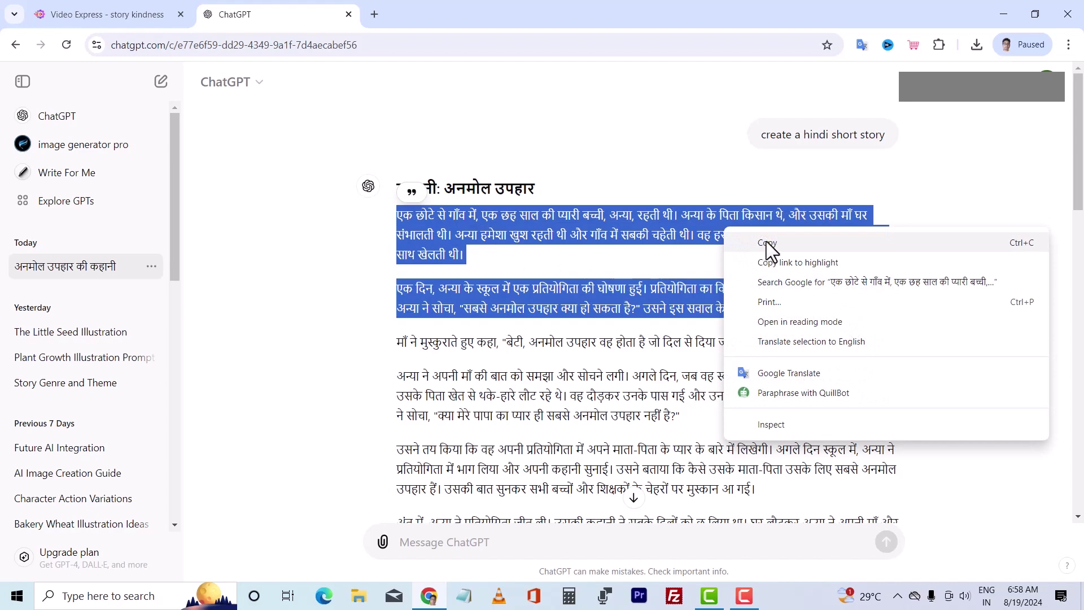
left_click(766, 242)
Switch back to Video Express and paste the copied story paragraphs as the Text to Speech script
left_click(134, 17)
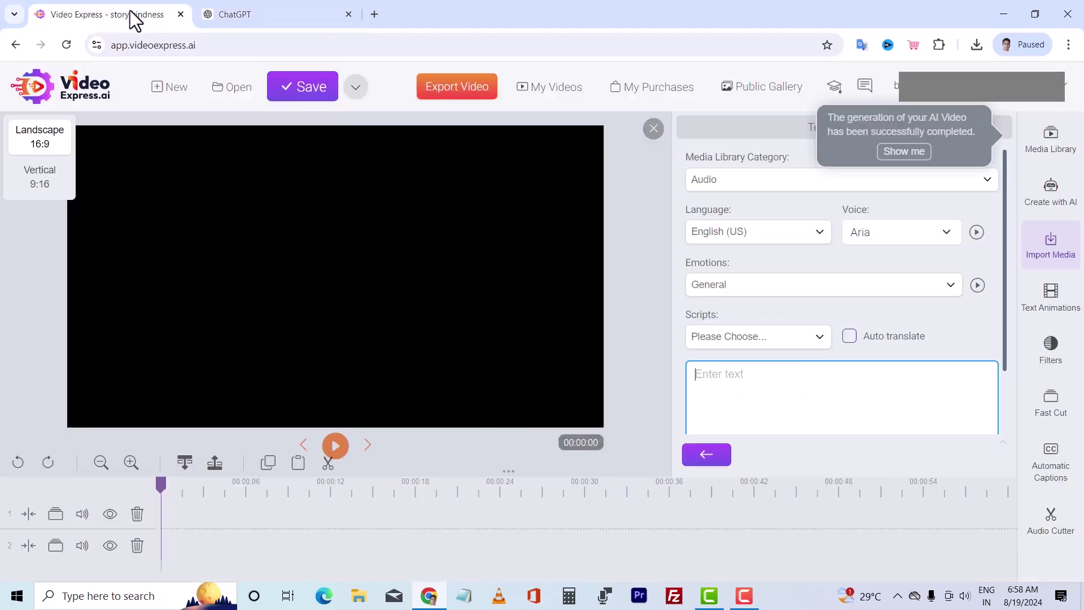
right_click(738, 374)
left_click(766, 235)
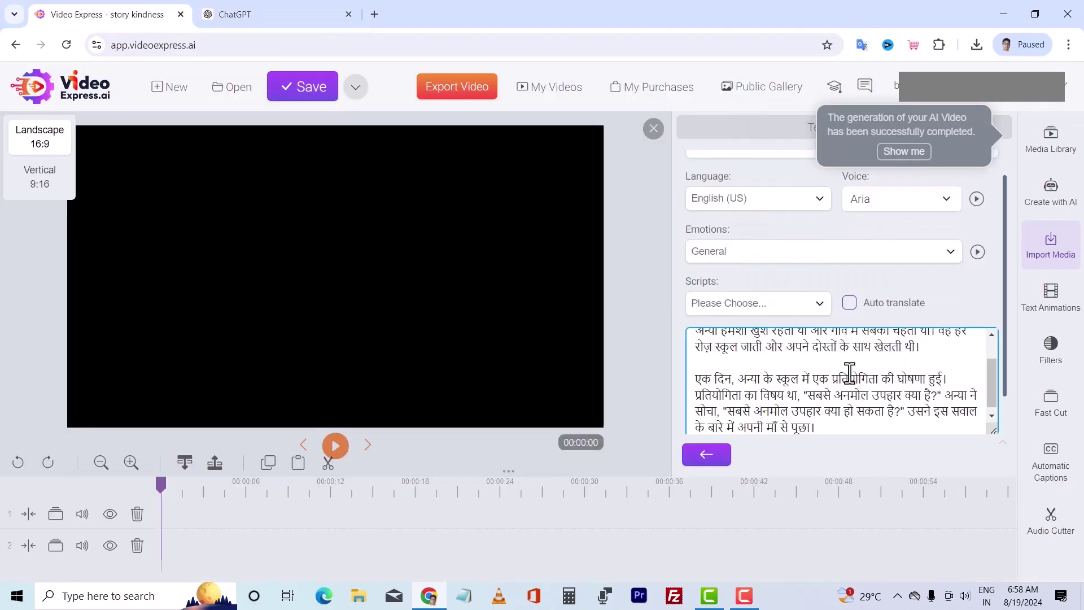
Set the speech language to Hindi (India) and choose the voice Nelle
left_click(804, 198)
scroll(763, 310, "down", 5)
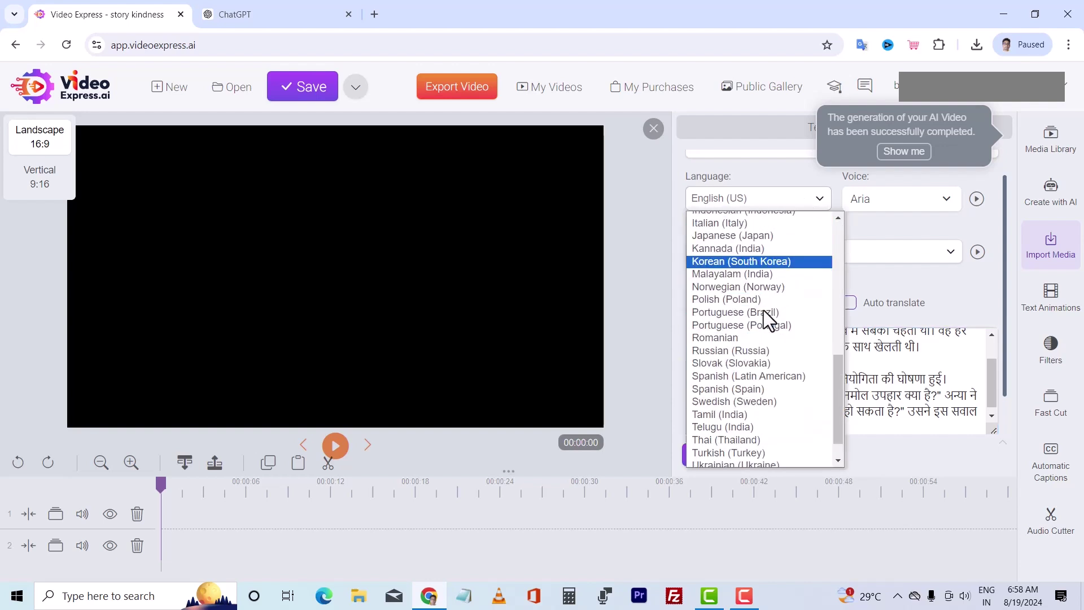
scroll(763, 331, "down", 1)
scroll(764, 331, "up", 9)
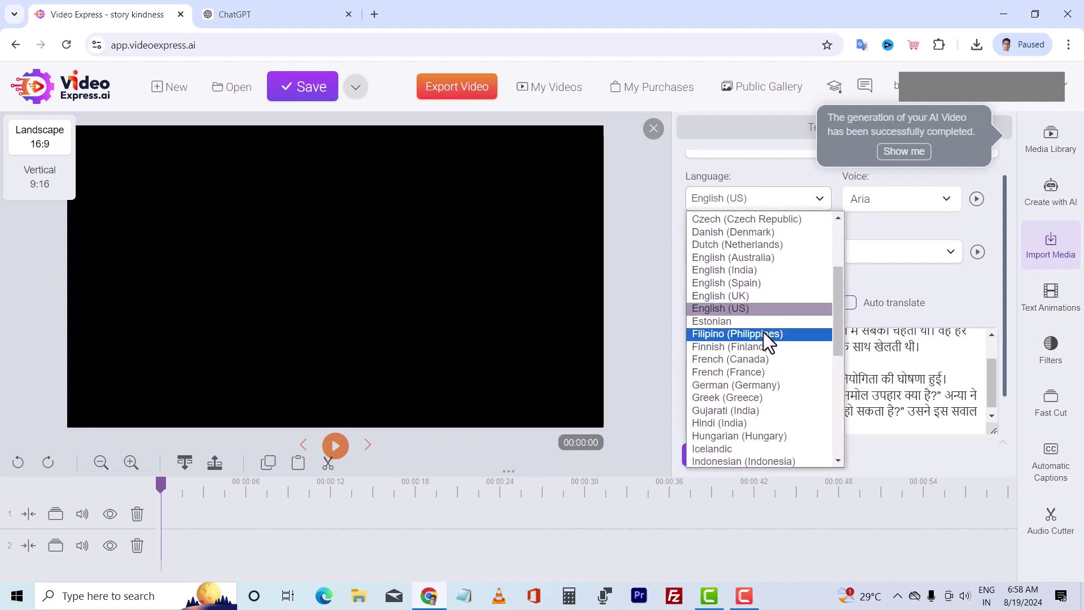
left_click(748, 422)
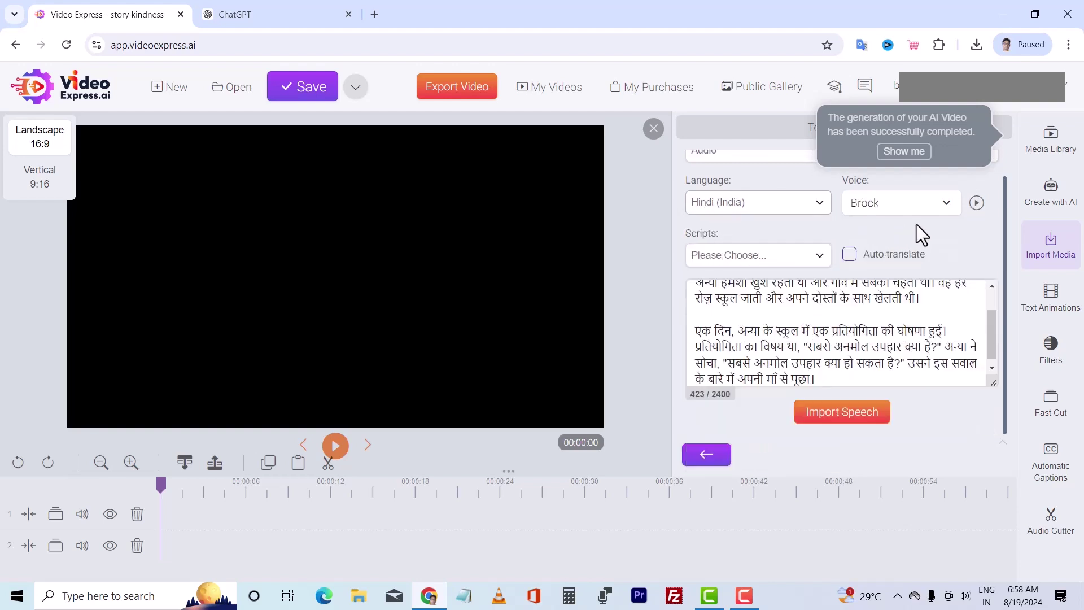
left_click(946, 207)
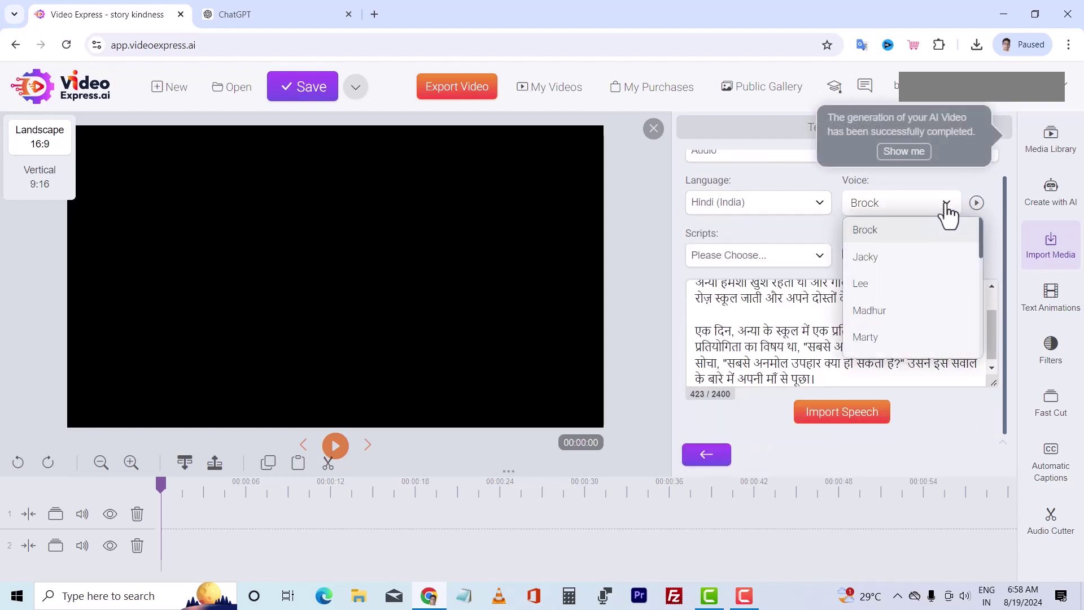
left_click(873, 284)
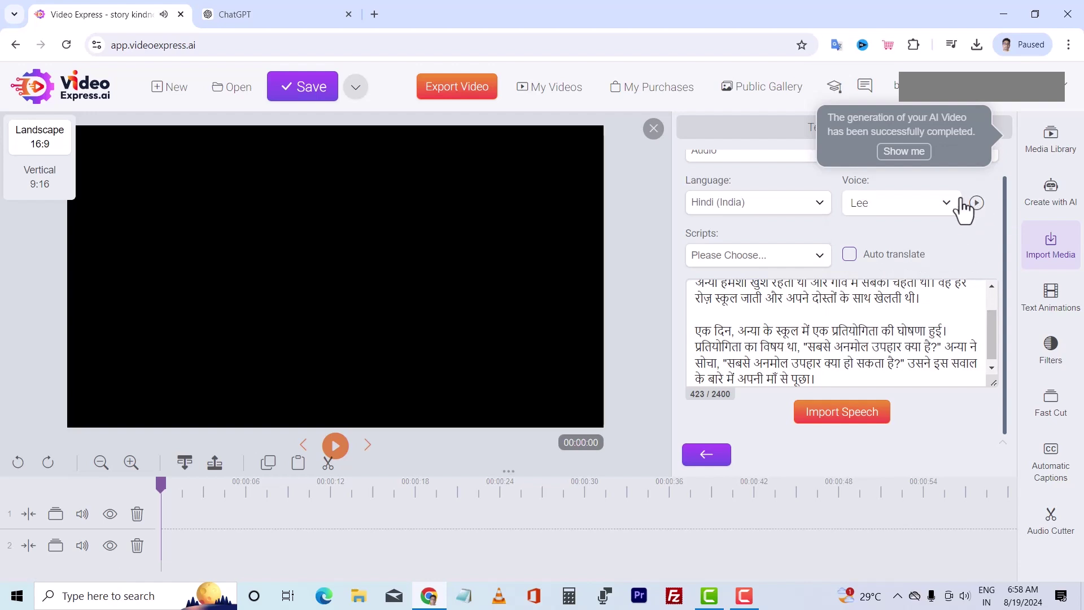
Import the generated speech and listen to the start of it
left_click(850, 414)
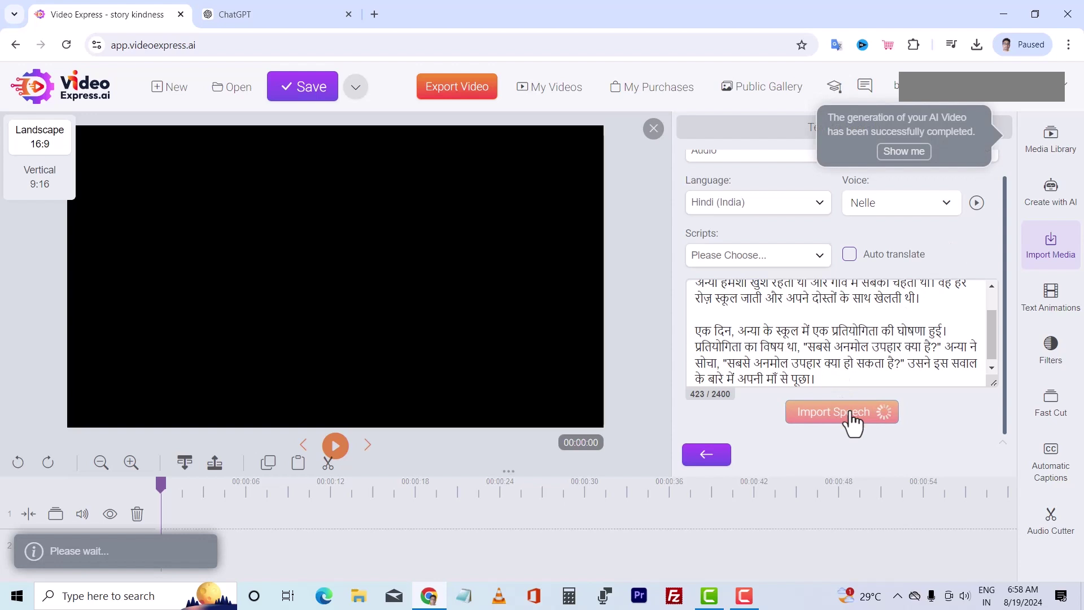
scroll(912, 391, "down", 1)
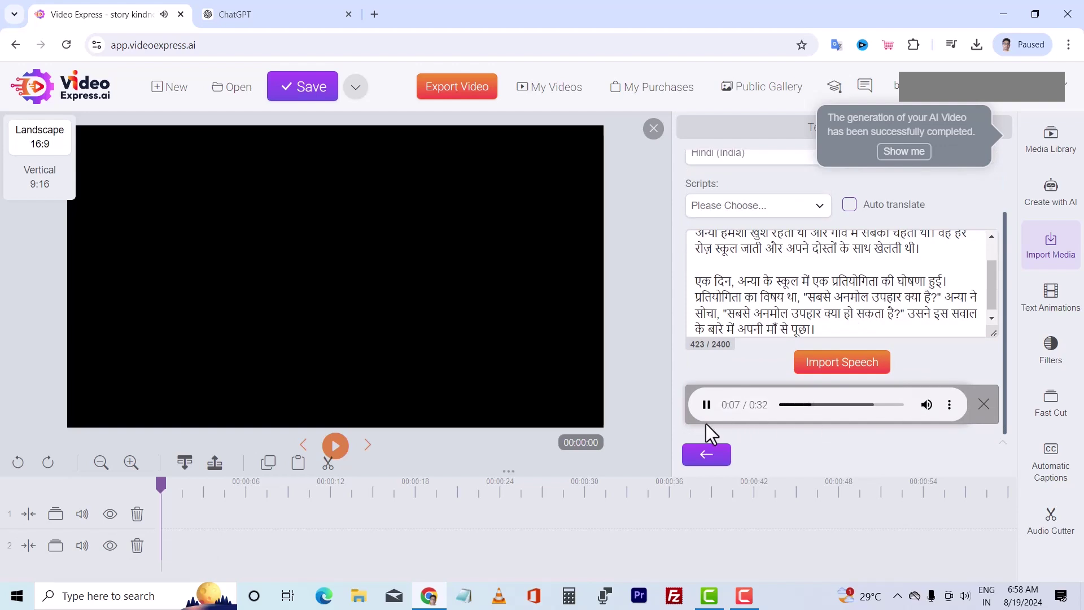
left_click(707, 406)
Place the village, curly-haired girl, Anya with her mother and Anya playing clips from My AI Videos in that order on track 1
left_click(1050, 151)
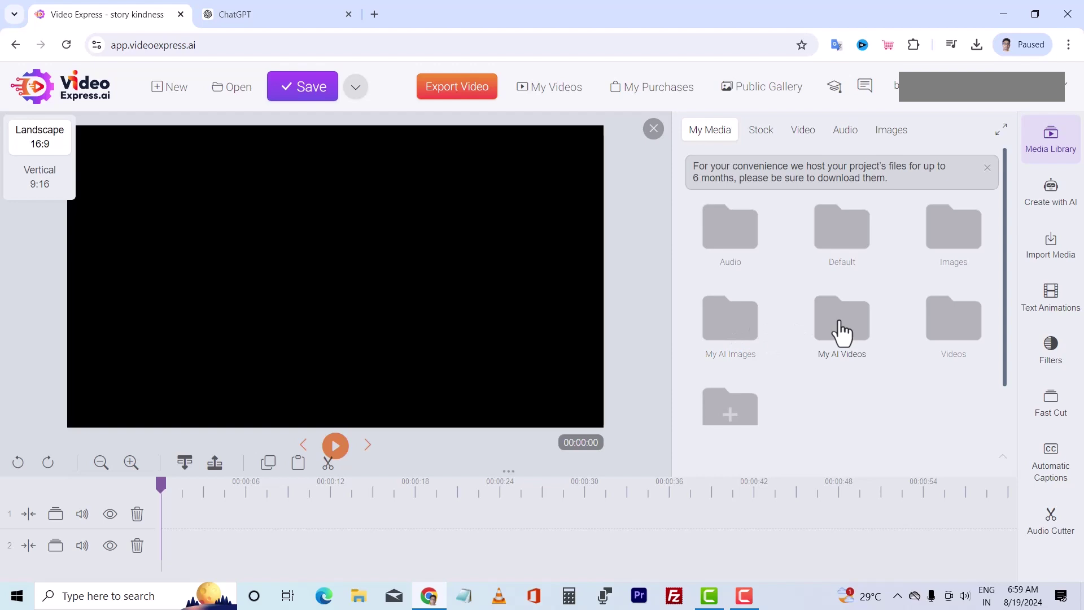
left_click(734, 328)
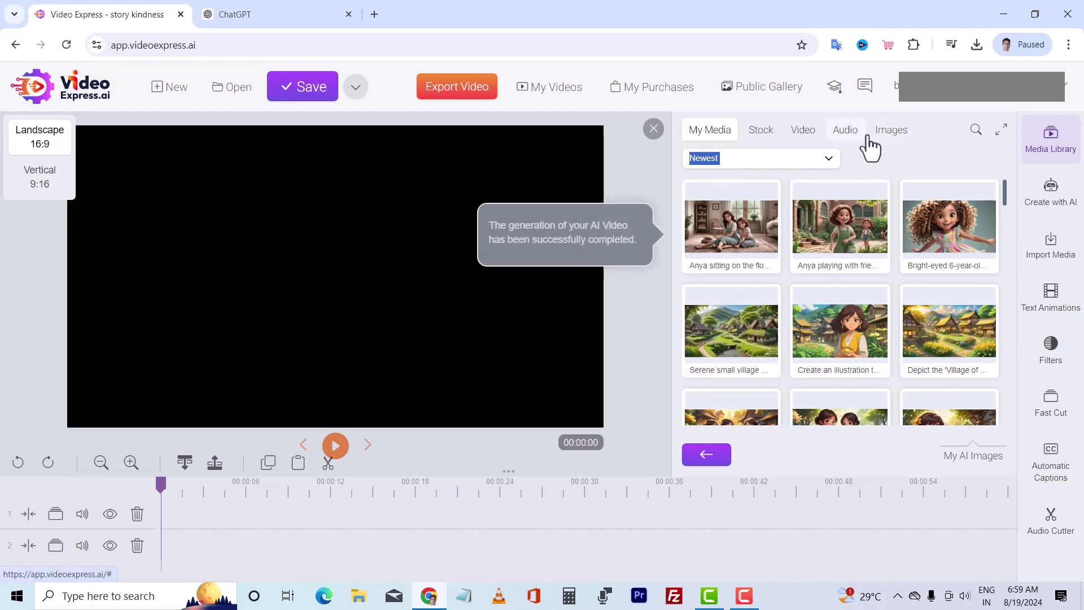
left_click(1051, 144)
left_click(1049, 145)
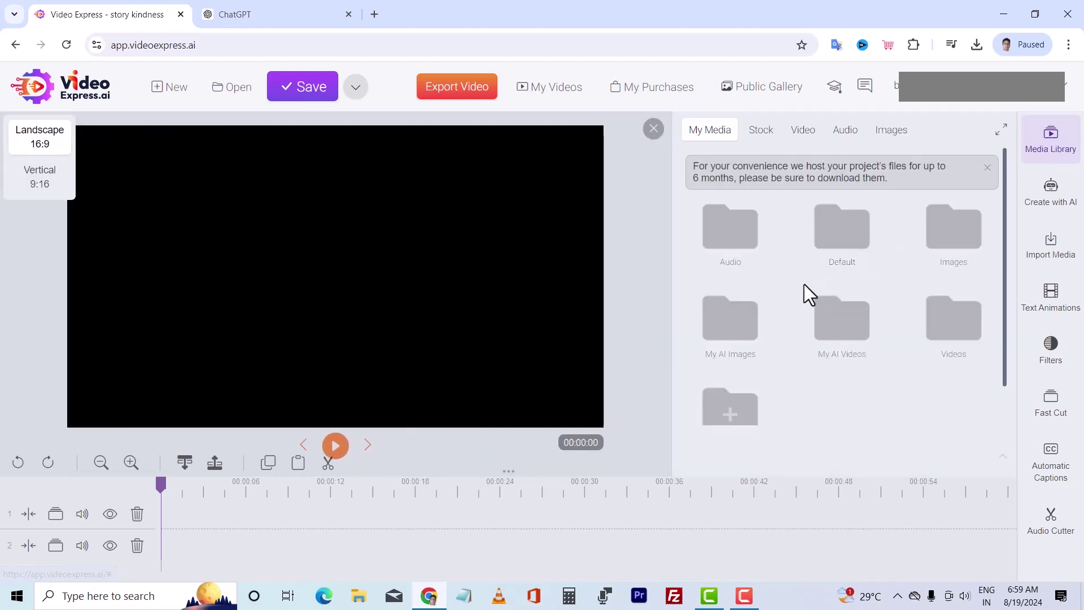
left_click(849, 339)
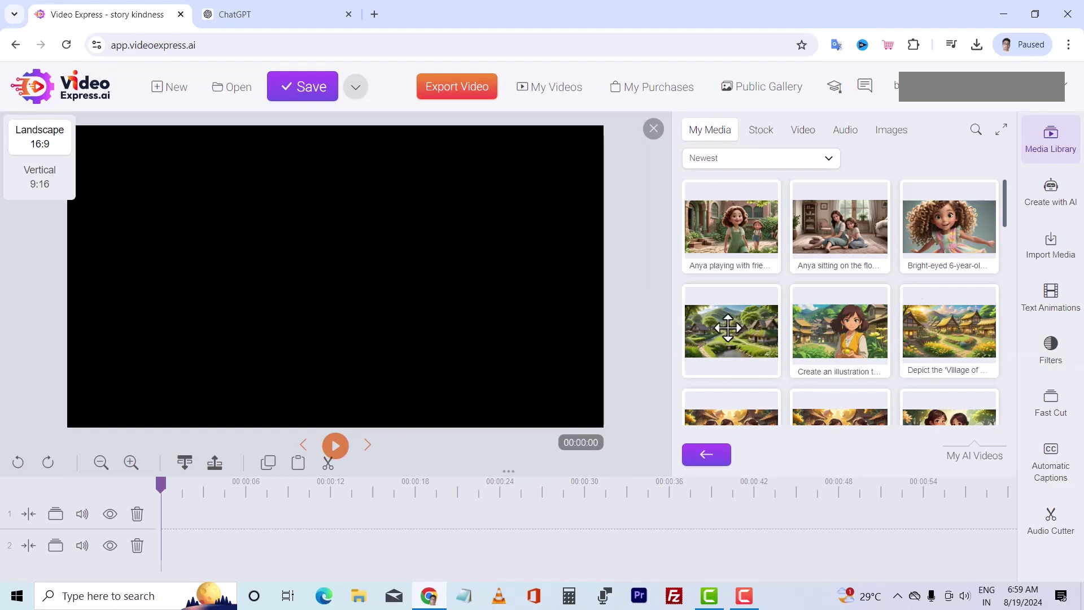
left_click_drag(737, 328, 214, 517)
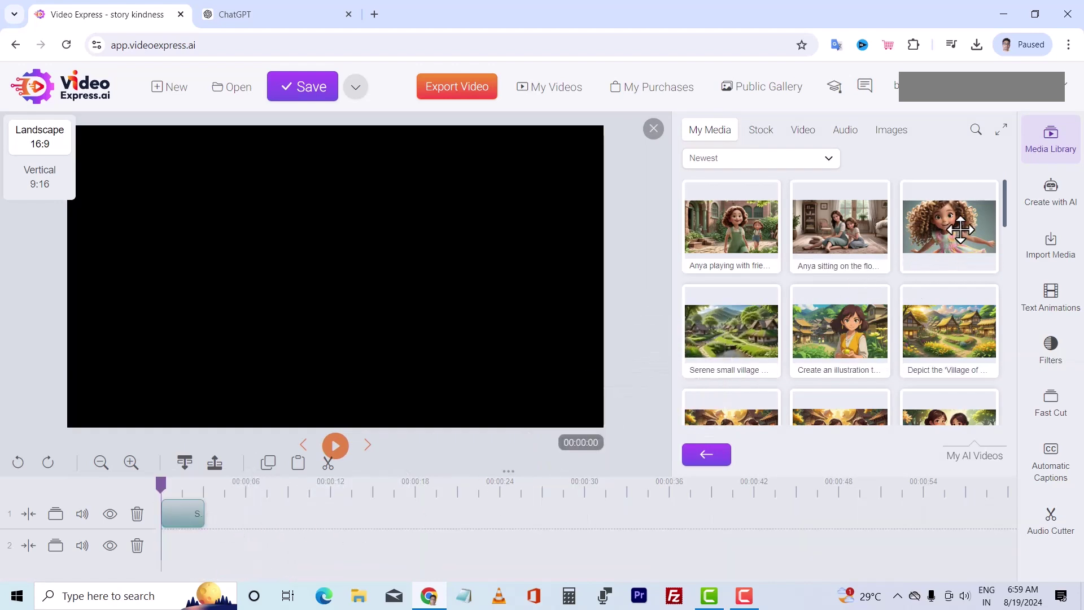
mouse_move(940, 233)
left_mouse_down()
mouse_move(545, 440)
mouse_move(257, 519)
mouse_move(268, 523)
left_mouse_up()
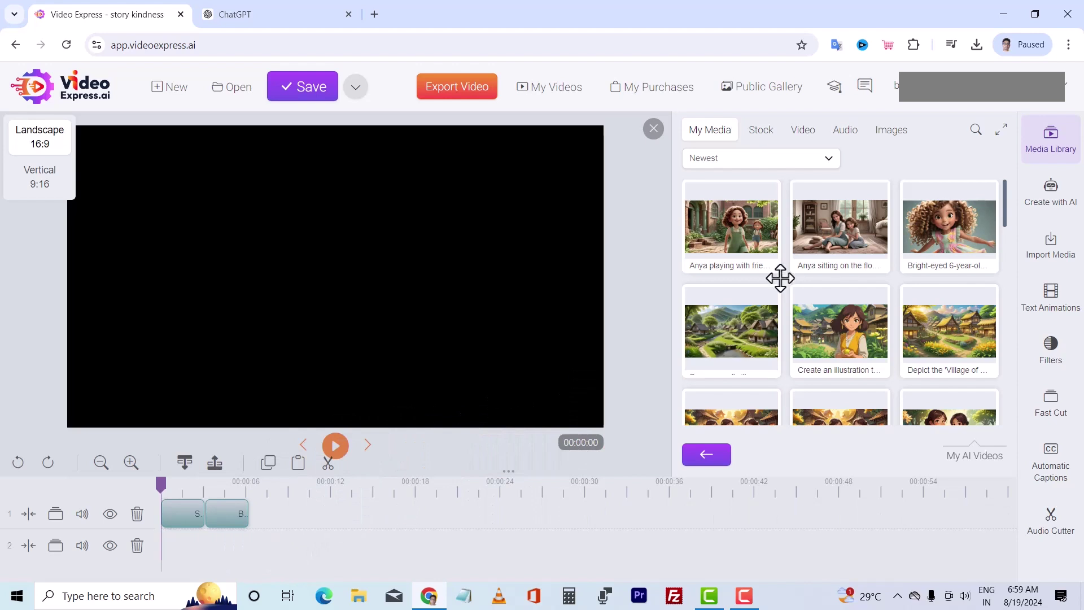
left_click_drag(790, 270, 266, 513)
mouse_move(732, 229)
left_mouse_down()
mouse_move(477, 480)
mouse_move(339, 516)
mouse_move(348, 518)
left_mouse_up()
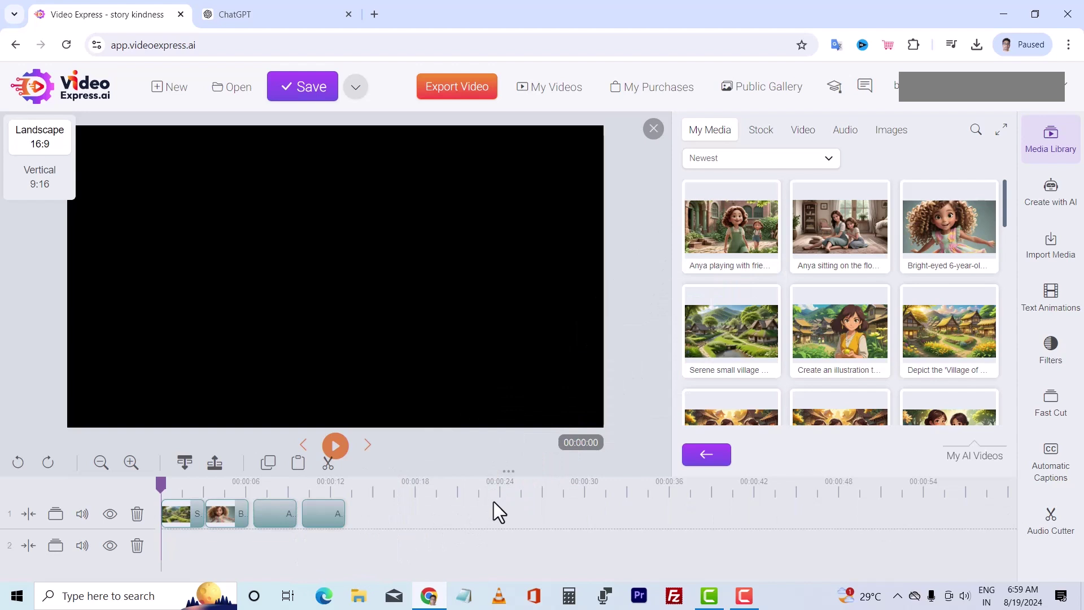
Play the sequence of clips on the timeline to preview it
left_click(335, 446)
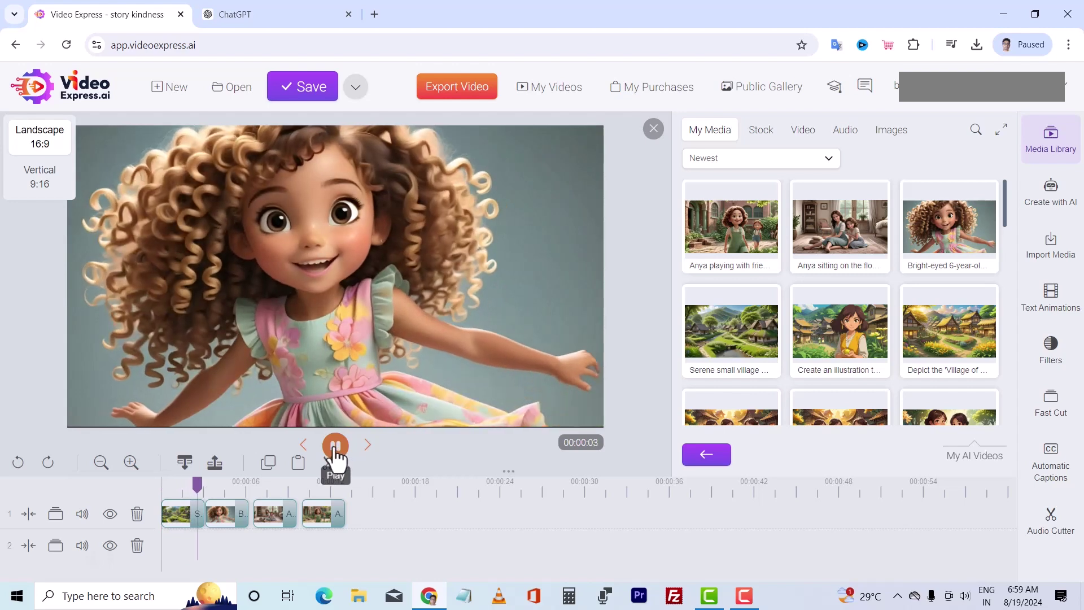
left_click(336, 446)
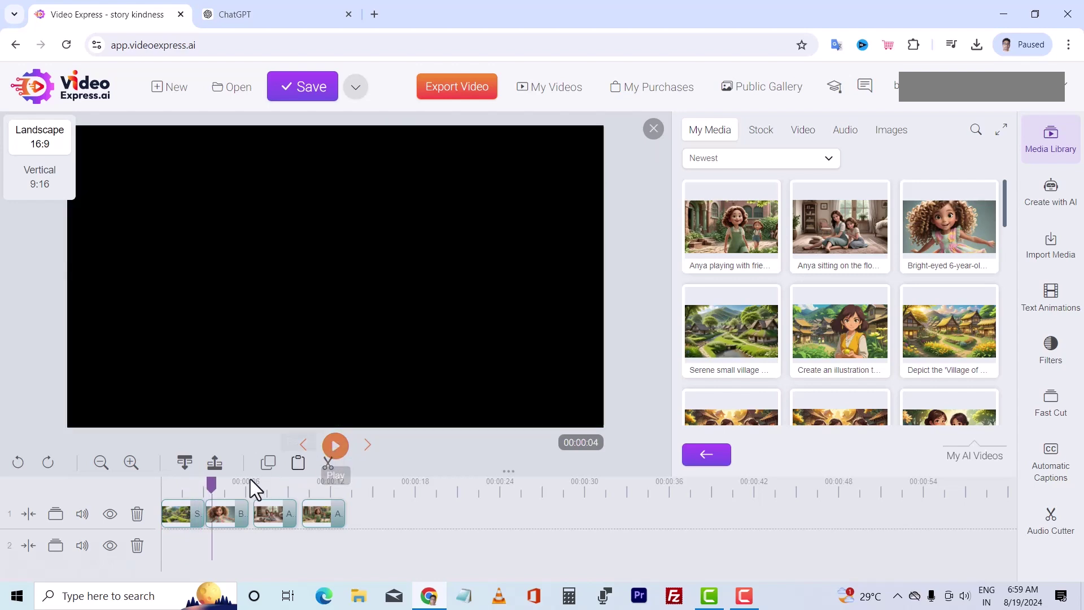
left_click(336, 446)
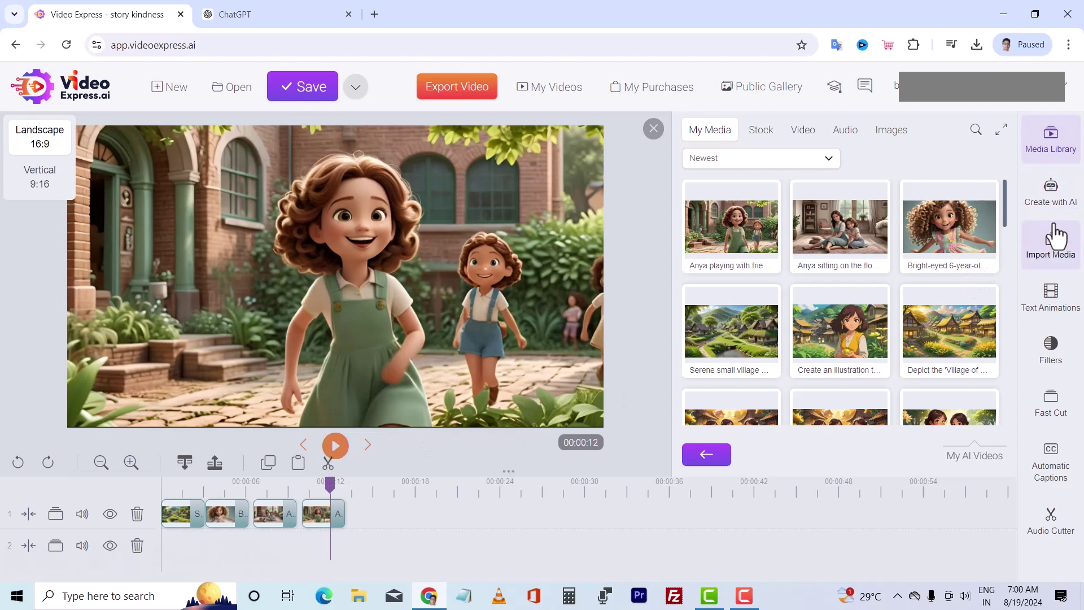
Add the newest Hindi speech file from the Audio folder in My Media to track 2, aligned with the timeline start
left_click(846, 136)
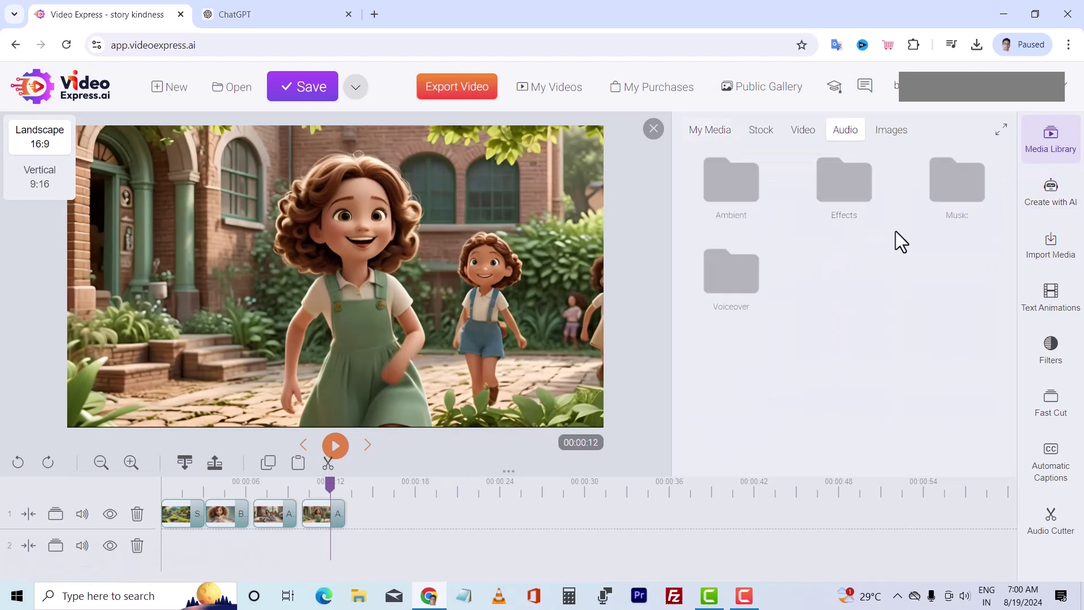
left_click(1043, 149)
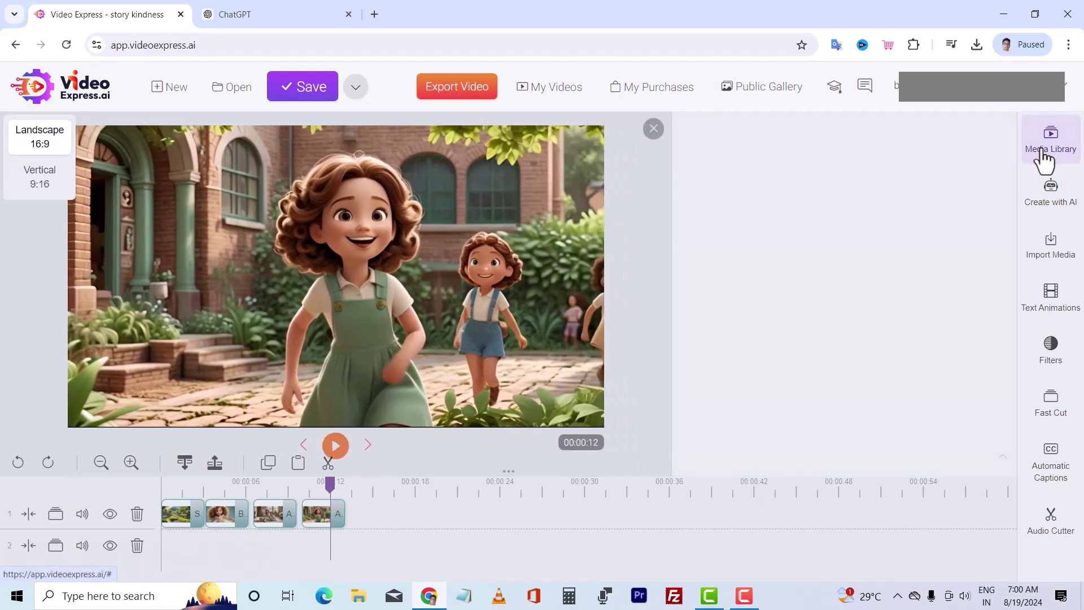
left_click(1044, 150)
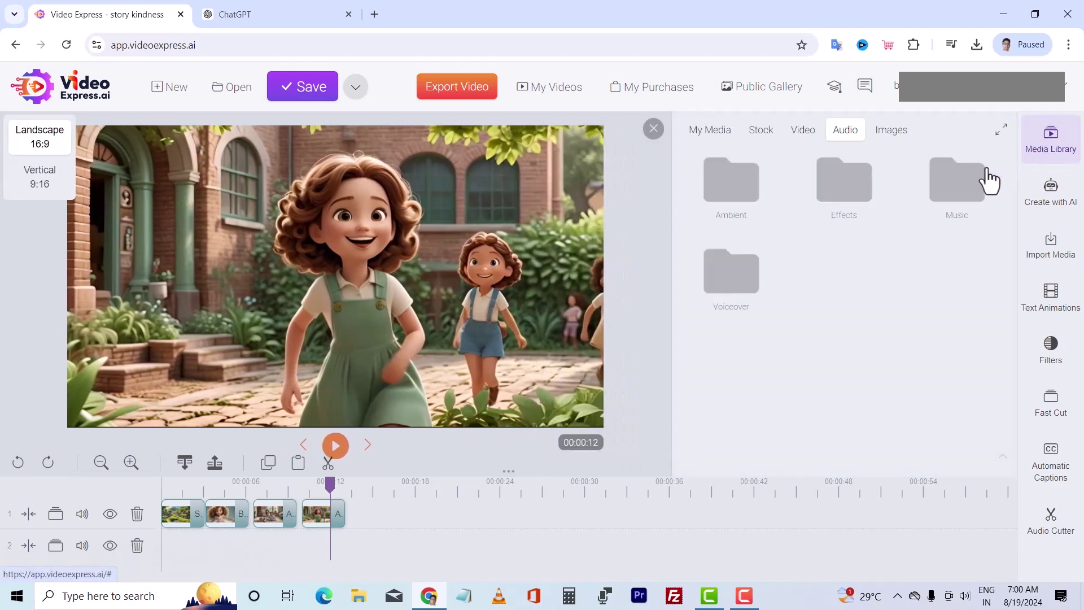
left_click(710, 131)
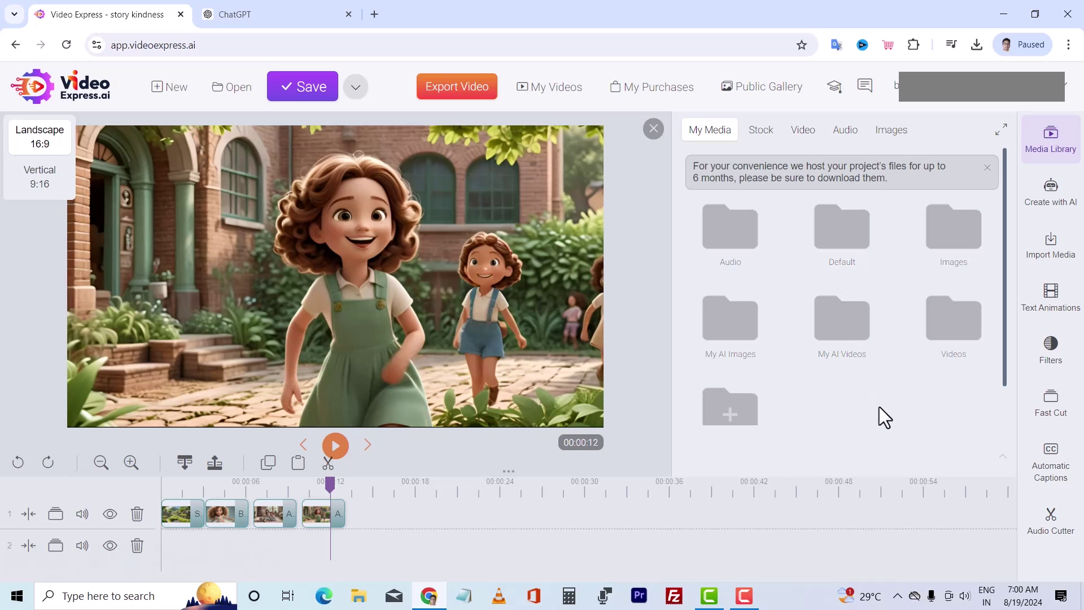
left_click(730, 240)
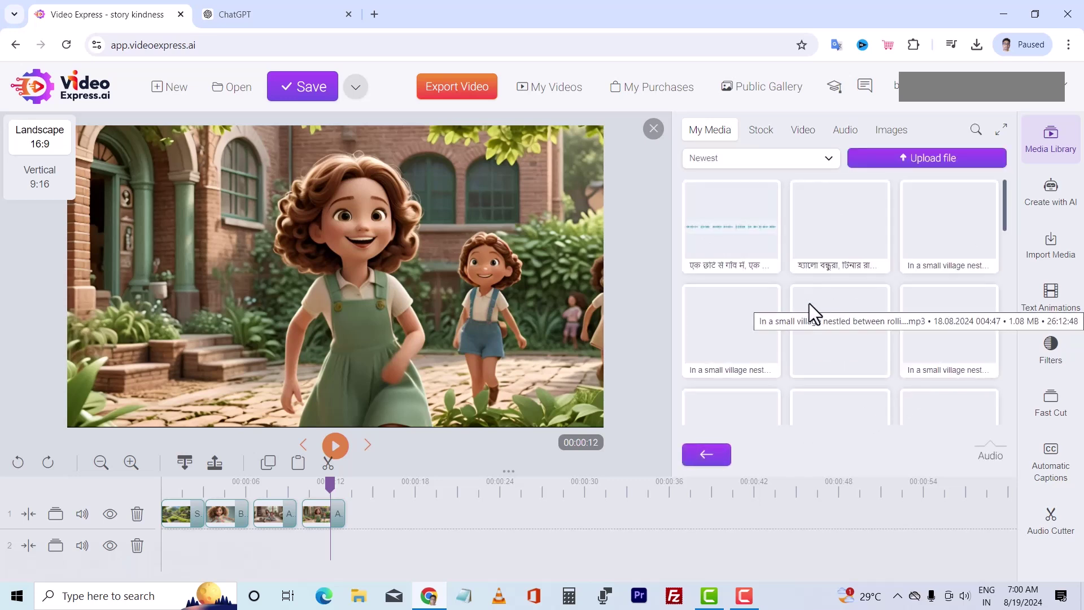
left_click_drag(736, 232, 226, 554)
left_click_drag(411, 545, 382, 544)
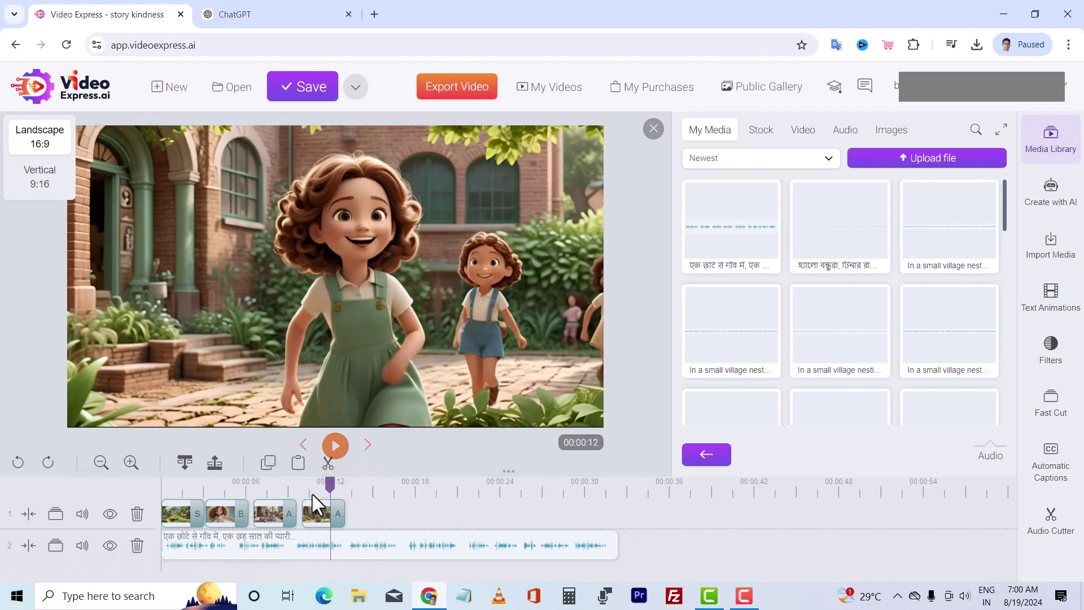
Return the playhead to the timeline start and preview the clips together with the Hindi narration
left_click_drag(327, 484, 161, 489)
left_click(336, 446)
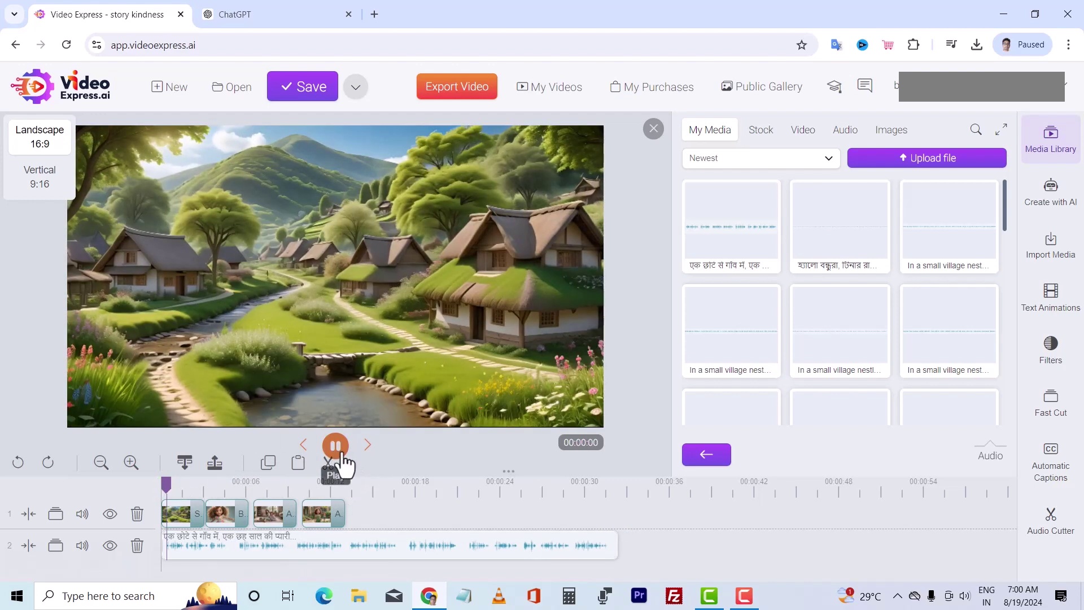
left_click(215, 484)
left_click_drag(213, 488, 150, 490)
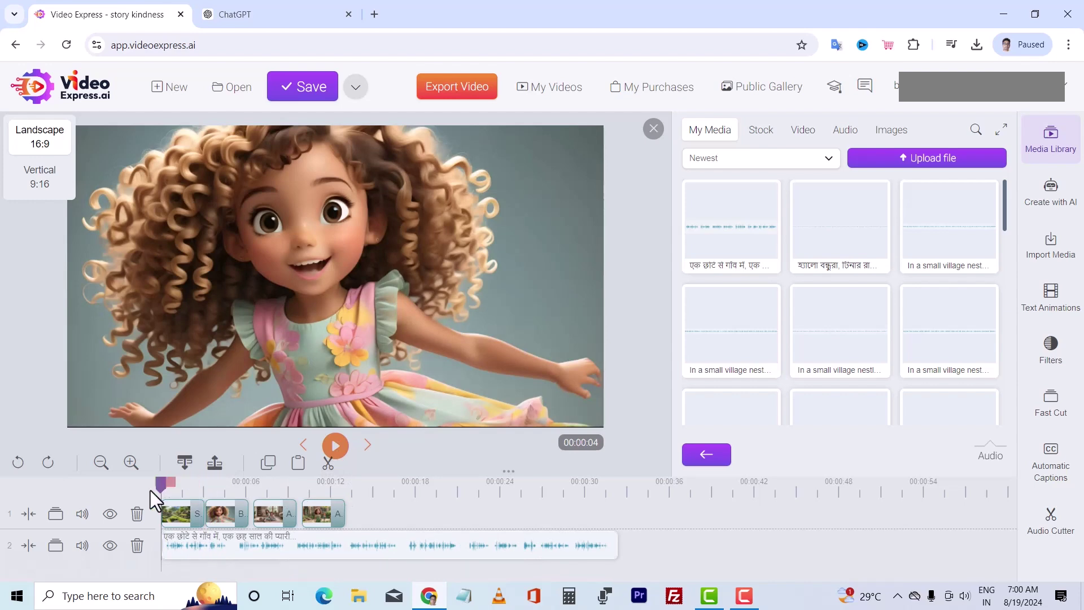
left_click(335, 446)
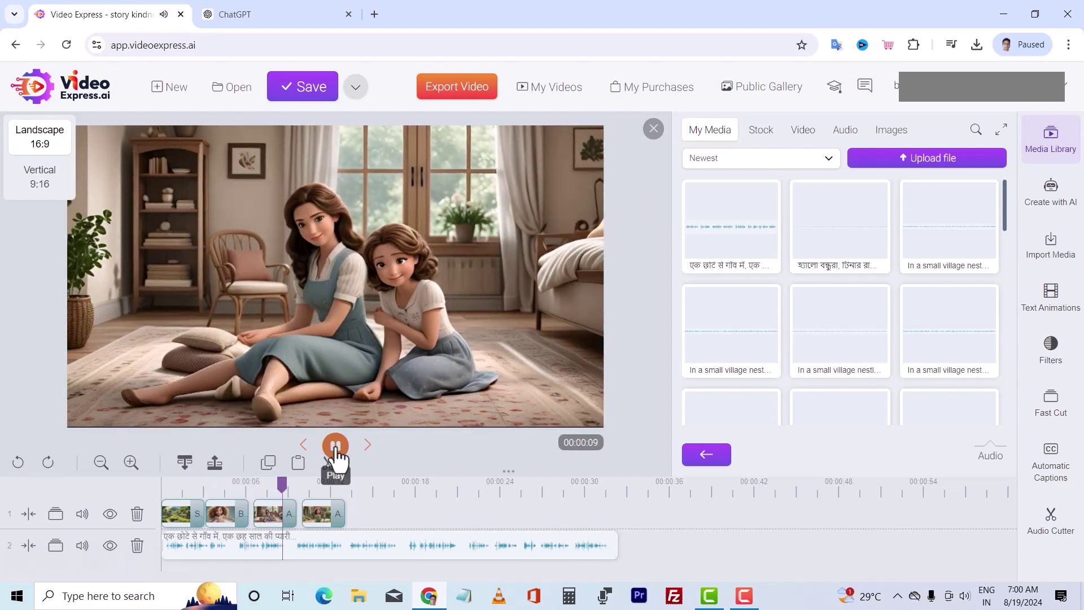
left_click(336, 446)
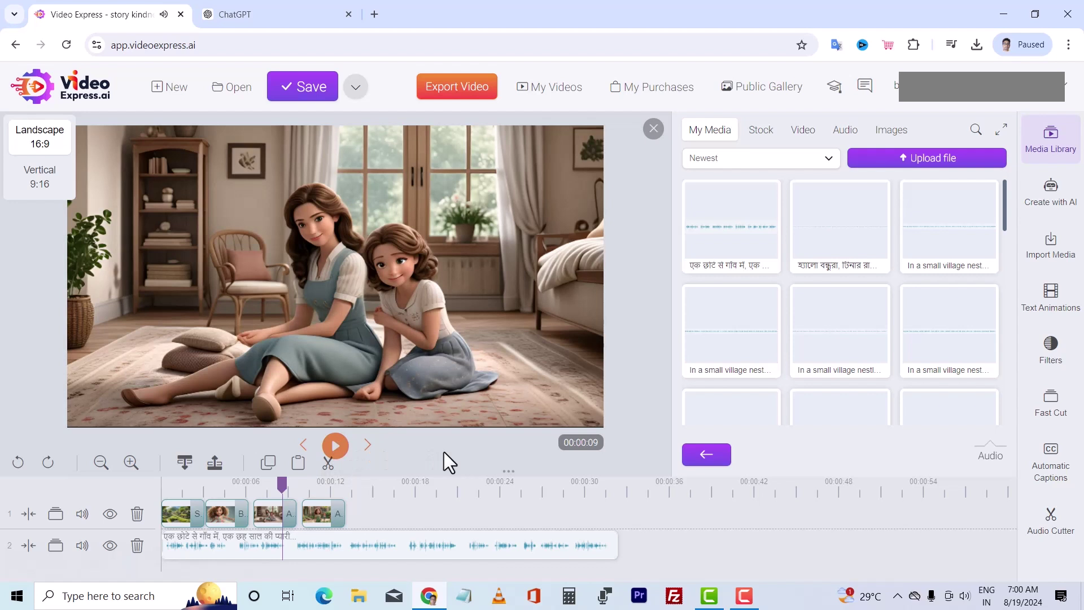